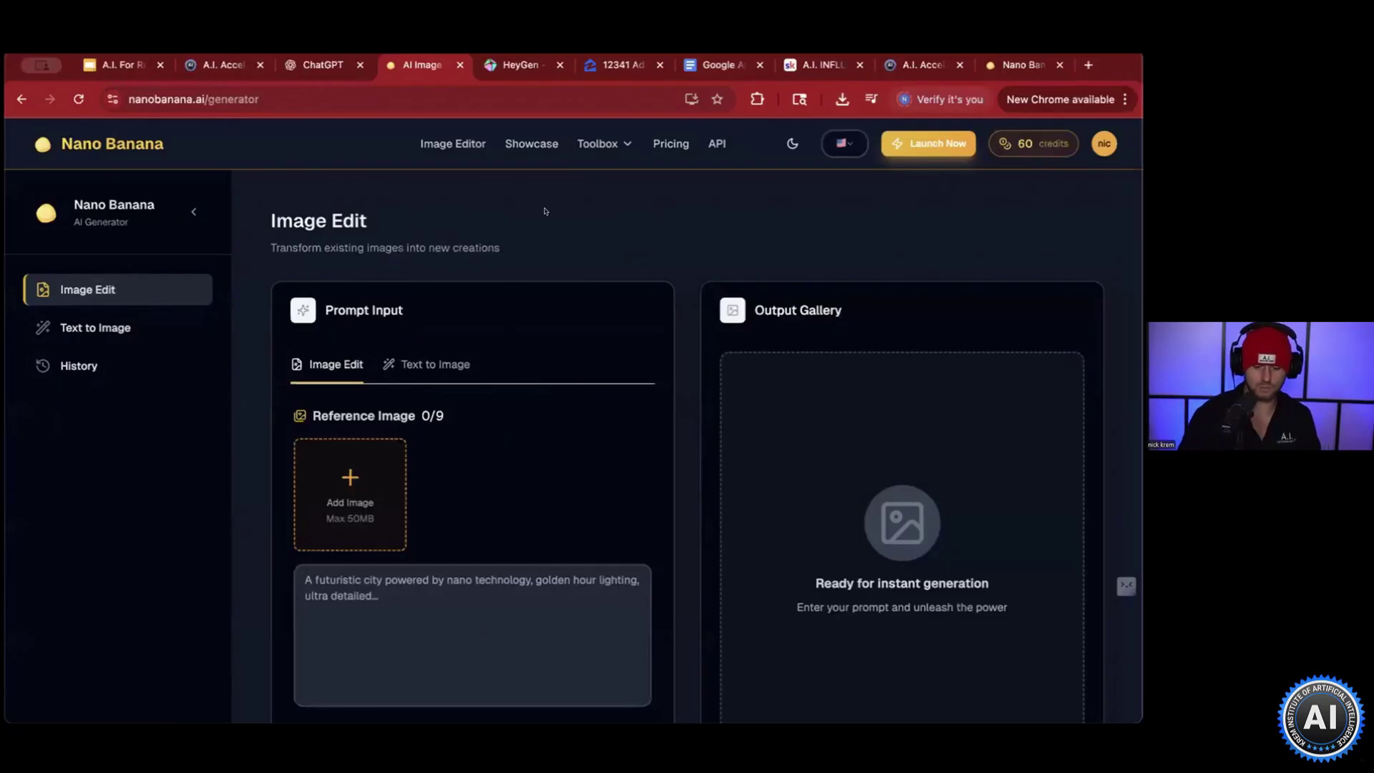
# Step: Move the 'Google AI Studio - Prompts (Nano Banana)' document tab to the third tab position
pyautogui.moveTo(712, 57); pyautogui.dragTo(428, 72)
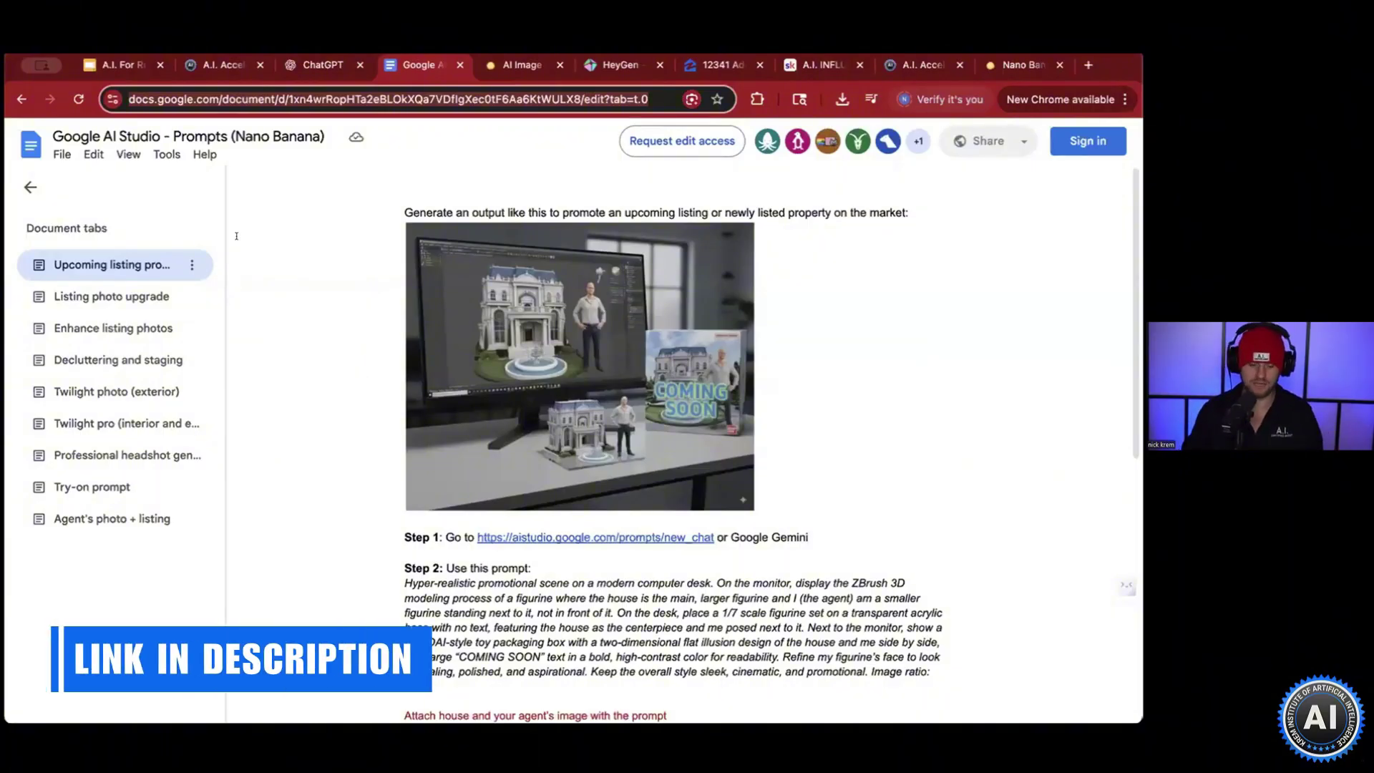
pyautogui.click(67, 296)
pyautogui.click(67, 327)
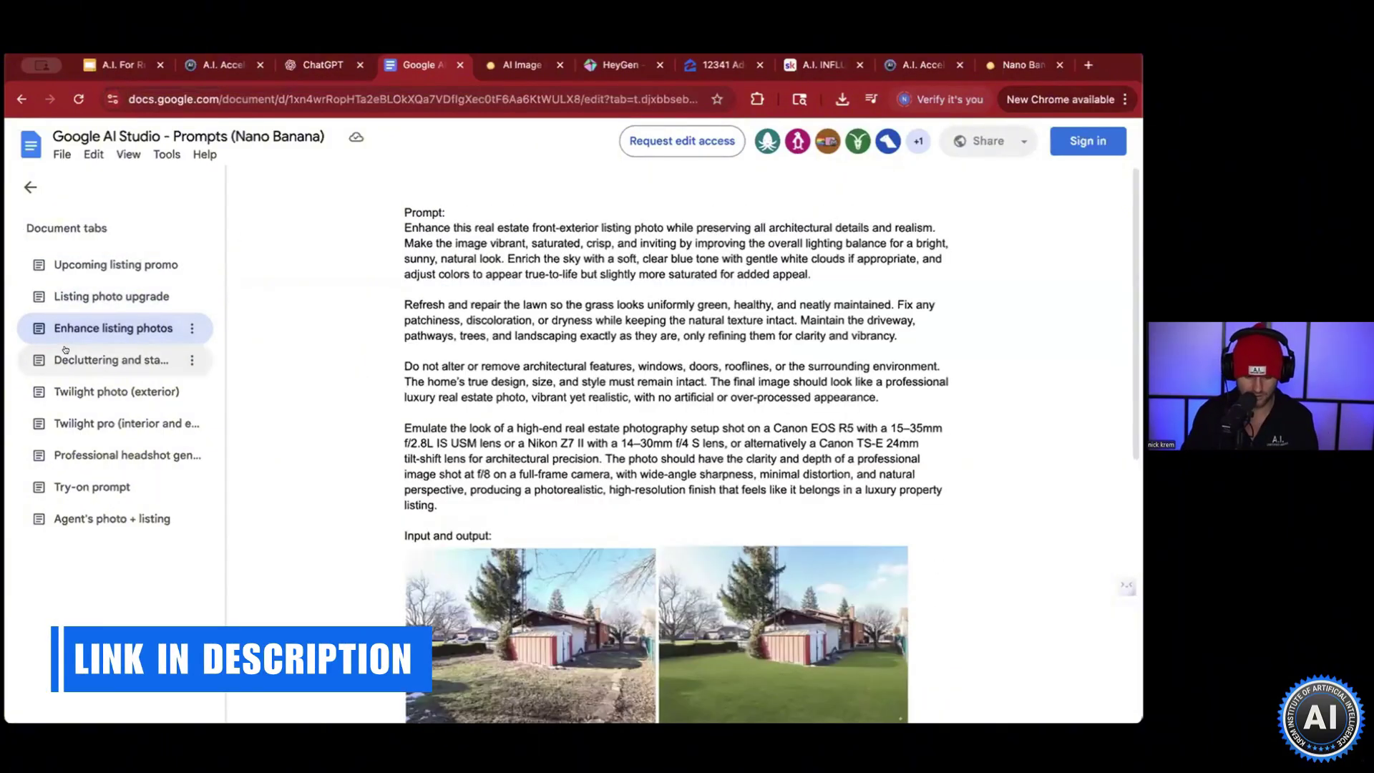
pyautogui.click(65, 360)
pyautogui.click(79, 264)
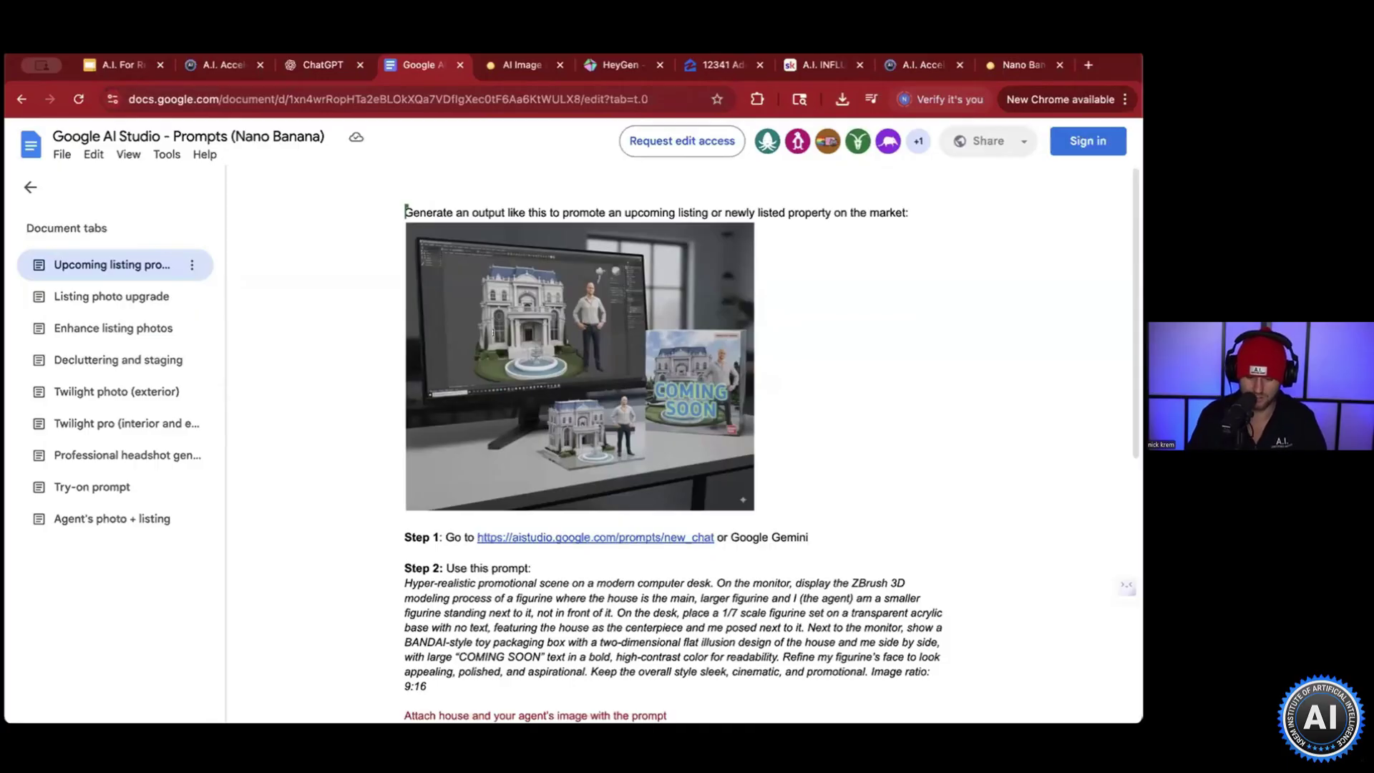
pyautogui.scroll(-5, 603, 348)
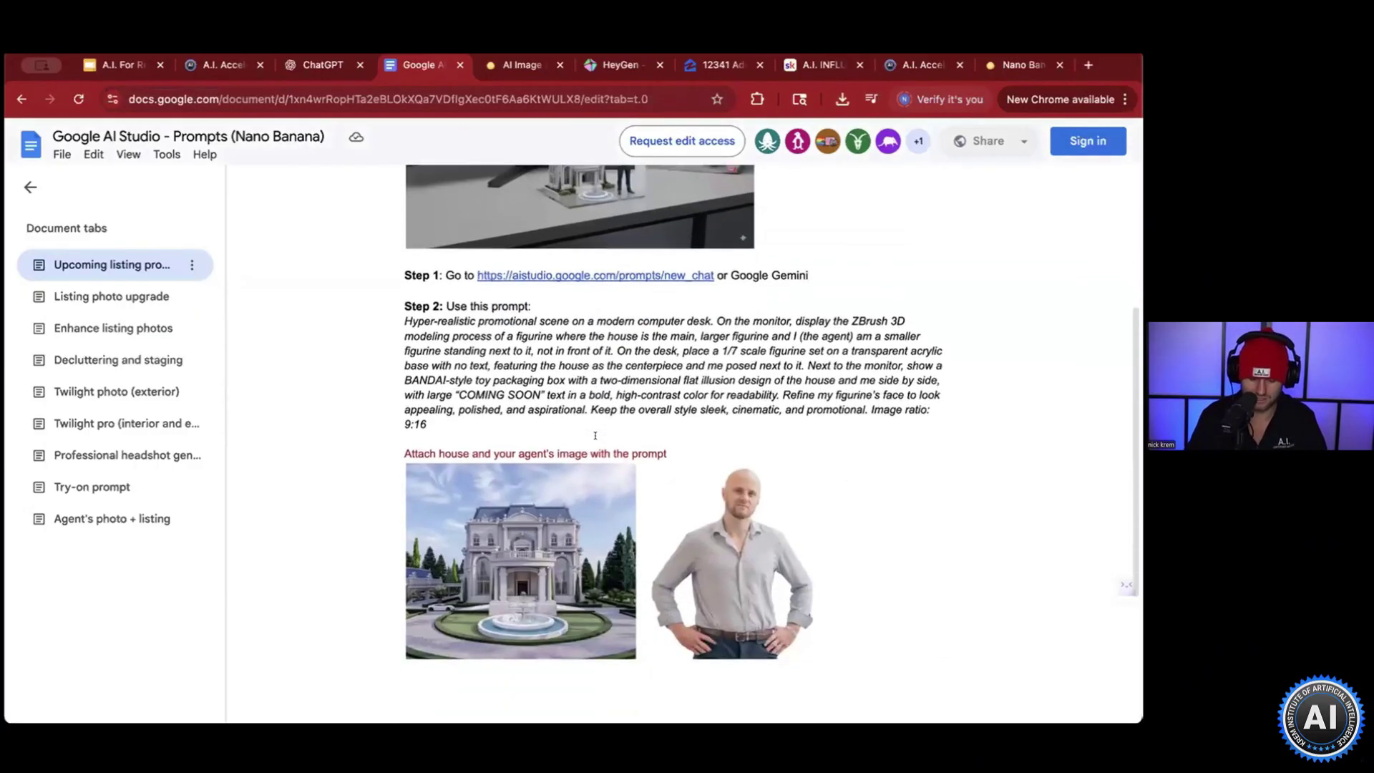
pyautogui.scroll(3, 595, 435)
pyautogui.scroll(-6, 746, 445)
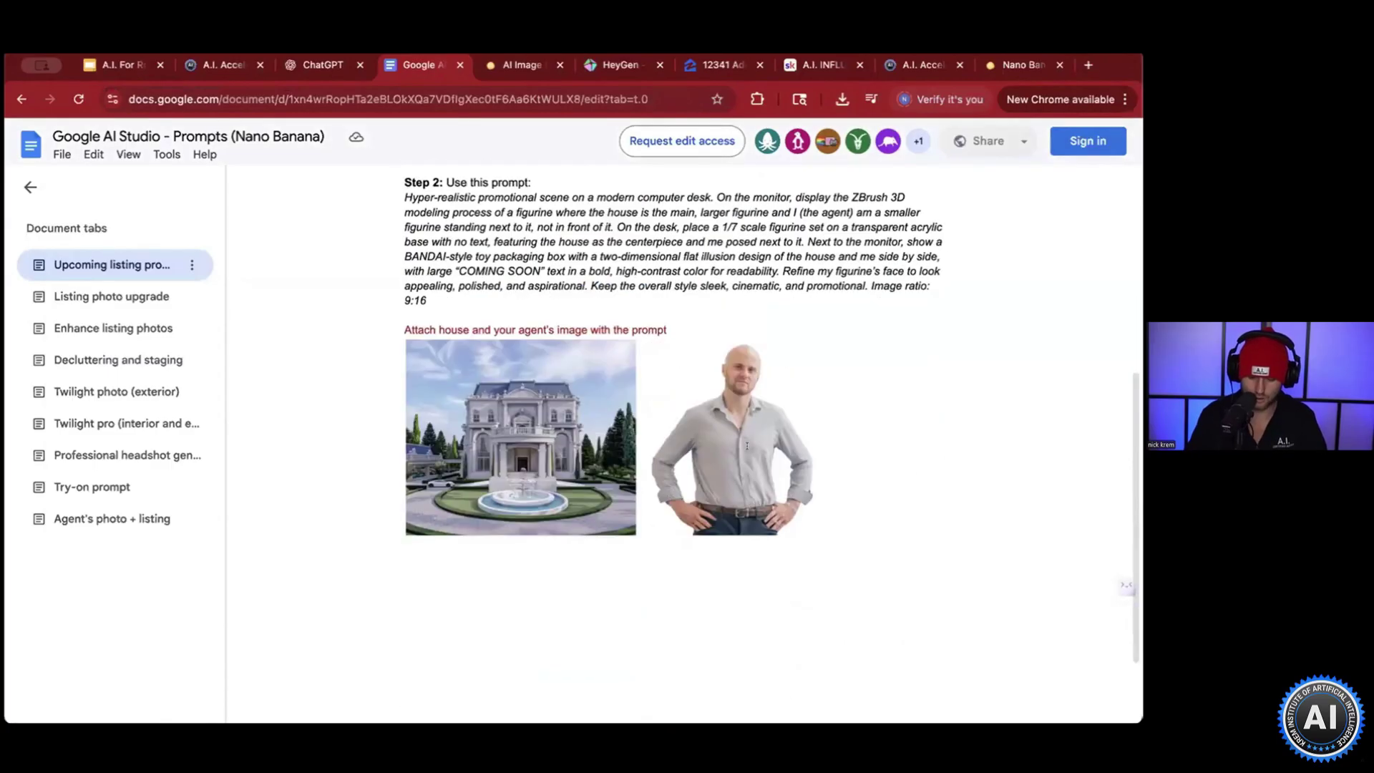
pyautogui.scroll(7, 464, 421)
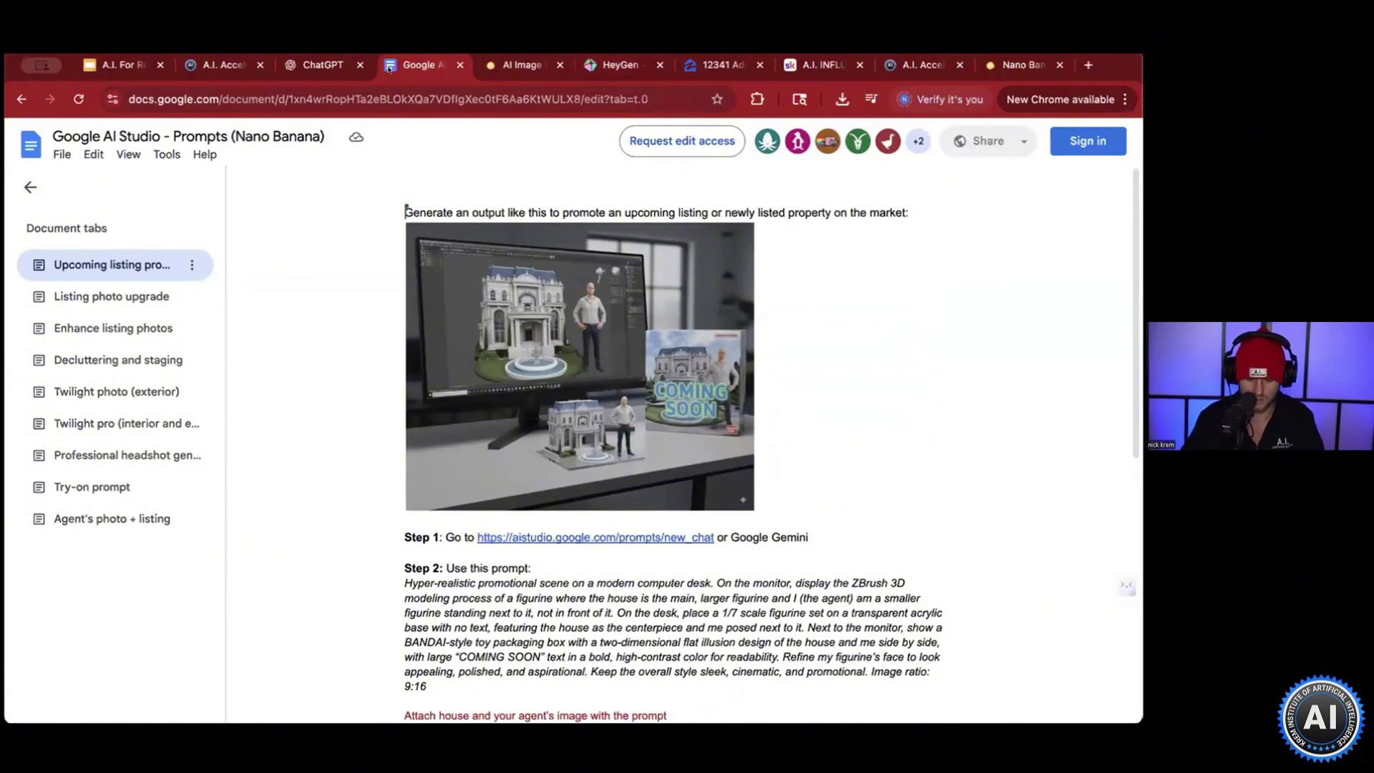
# Step: Save the Zillow listing's blue-house street-front photo to the computer, then return to Nano Banana
pyautogui.click(698, 67)
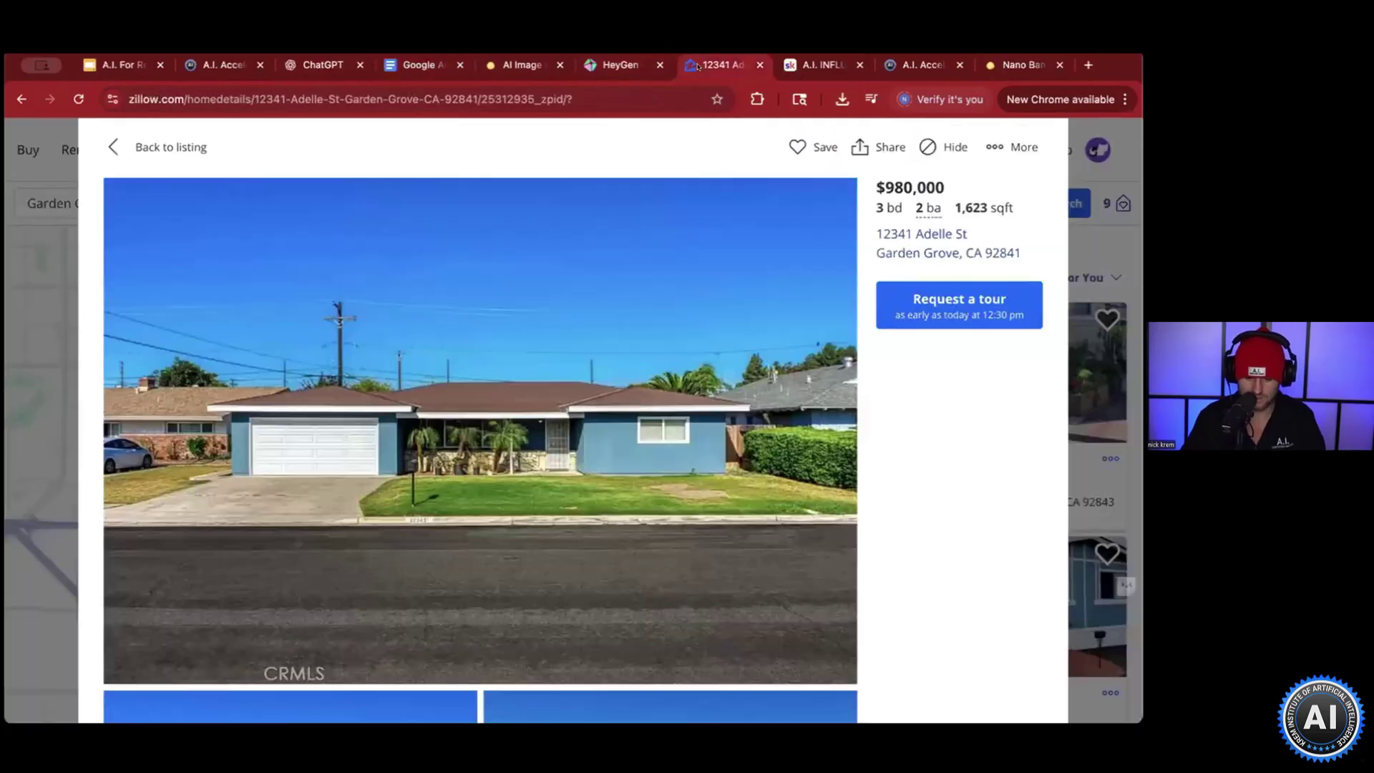
pyautogui.scroll(-1, 445, 401)
pyautogui.rightClick(452, 398)
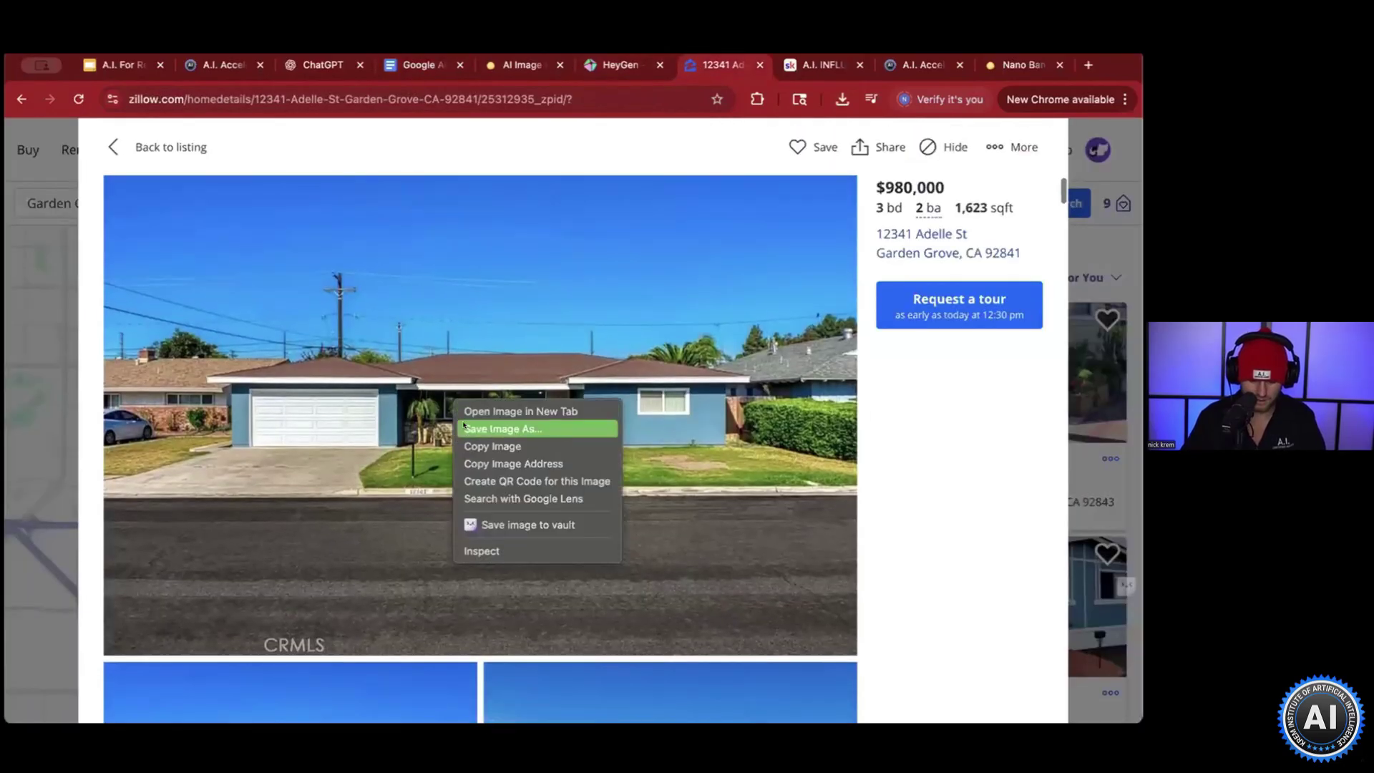
pyautogui.click(463, 423)
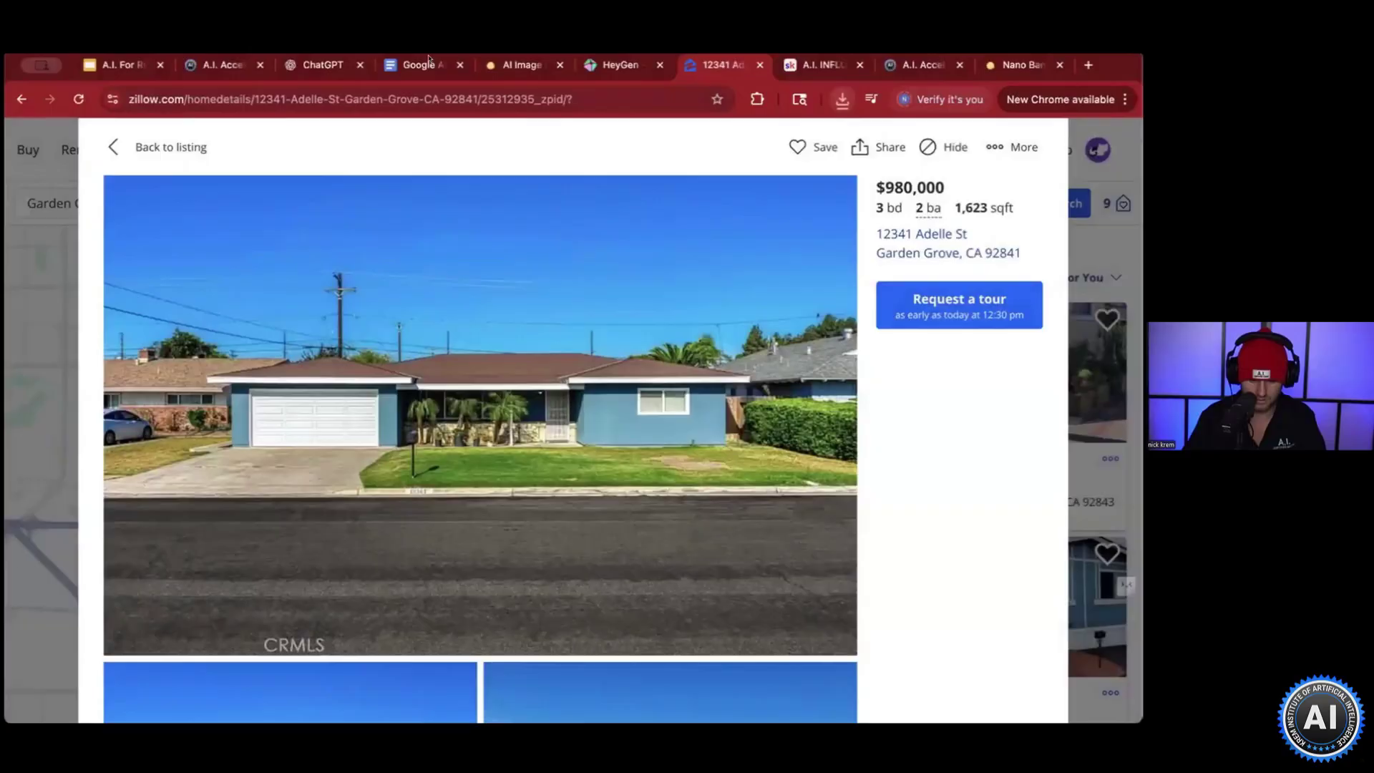
pyautogui.click(422, 65)
pyautogui.click(515, 66)
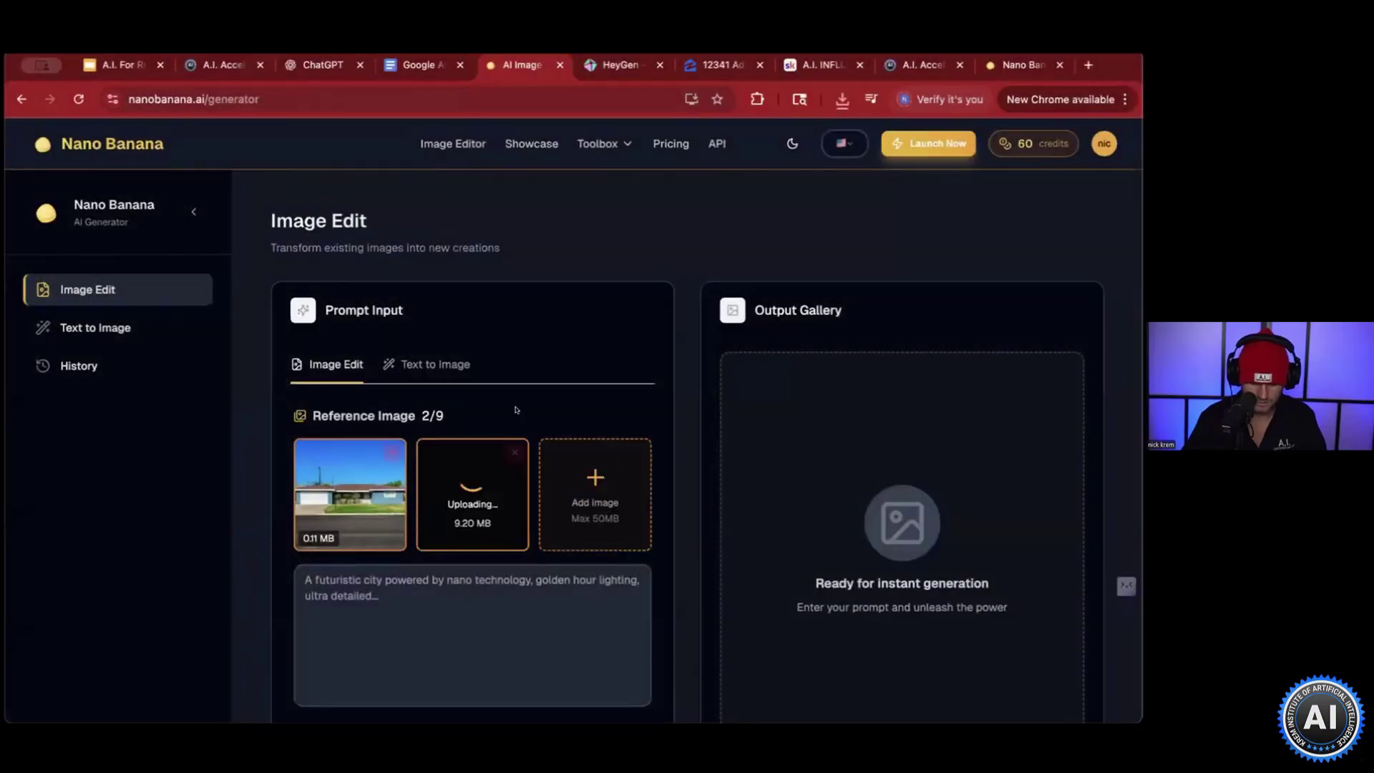
# Step: Copy the Step 2 promotional-scene prompt paragraph from the prompts document
pyautogui.click(405, 68)
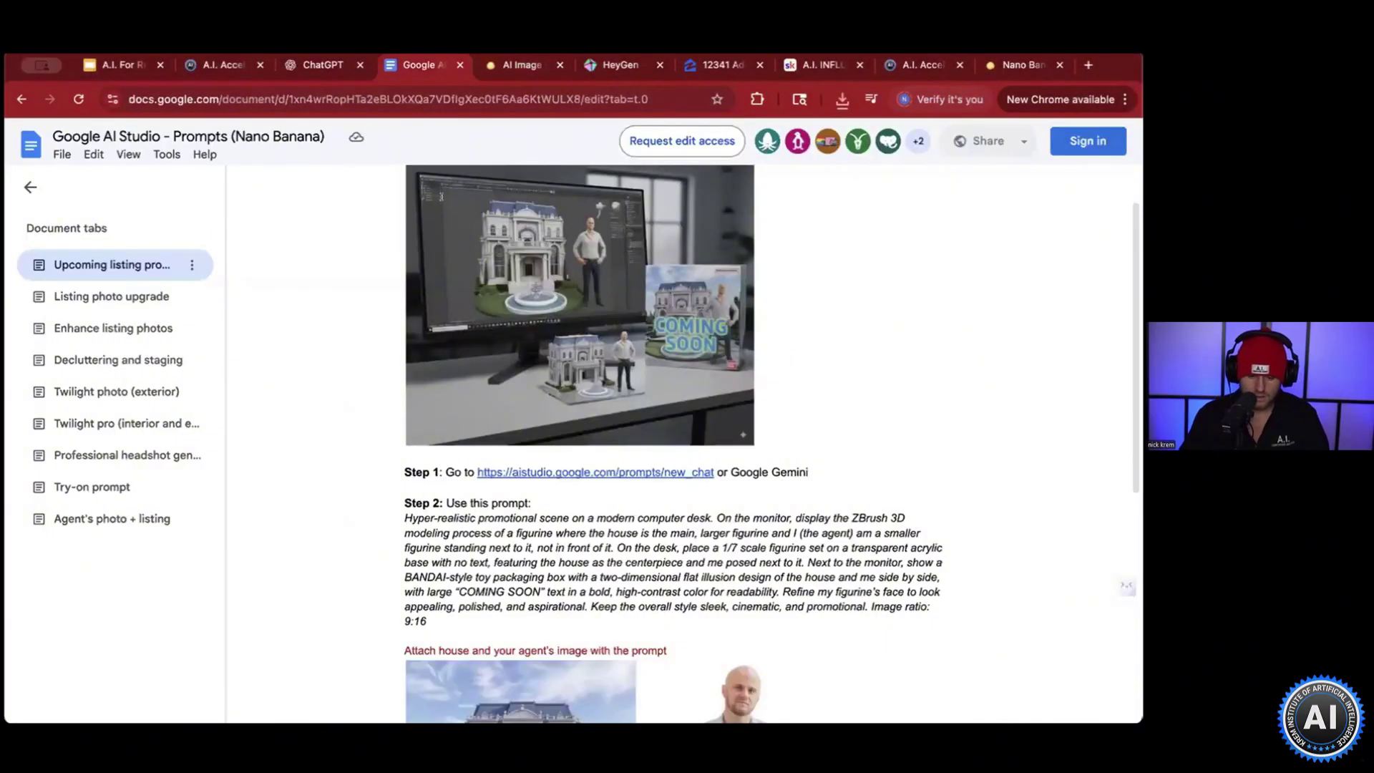
pyautogui.scroll(-2, 518, 337)
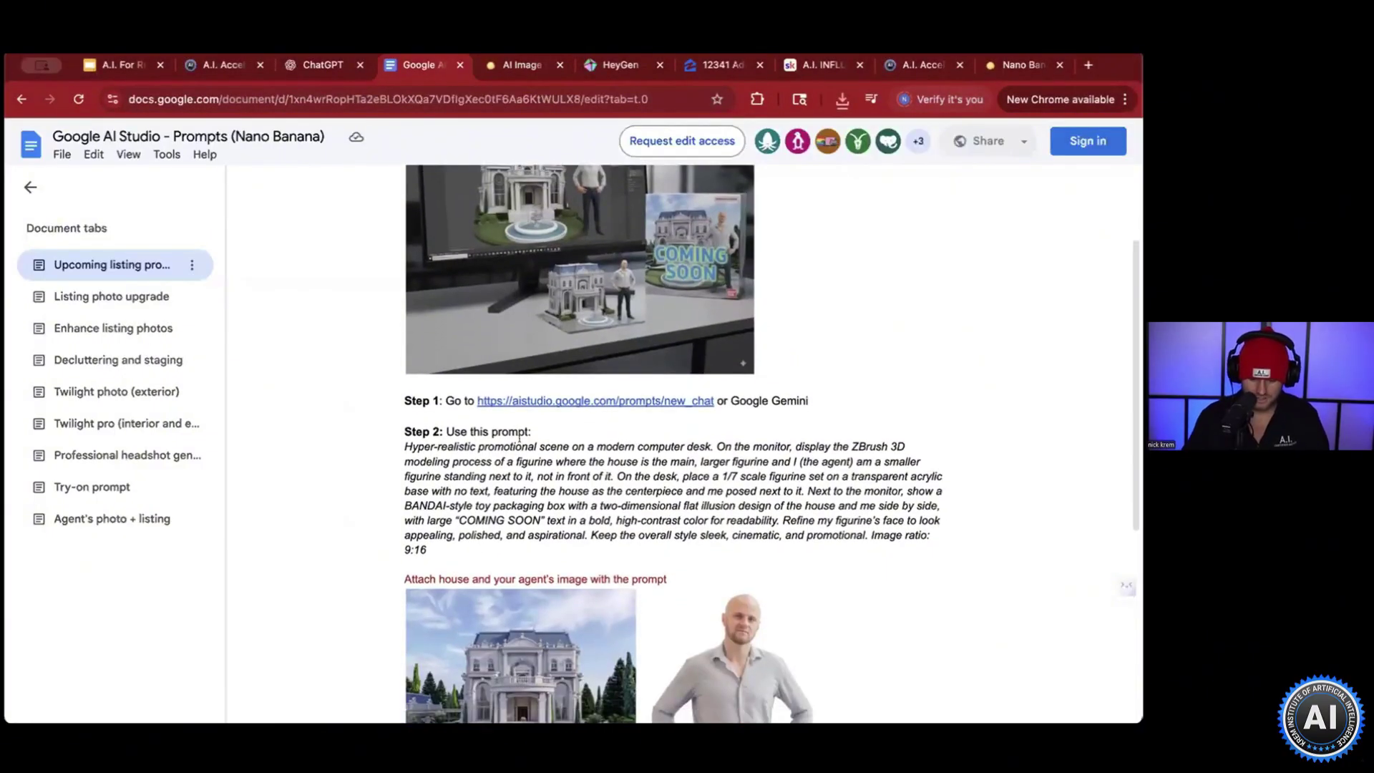
pyautogui.tripleClick(516, 491)
pyautogui.press('super+c')
pyautogui.scroll(-2, 544, 450)
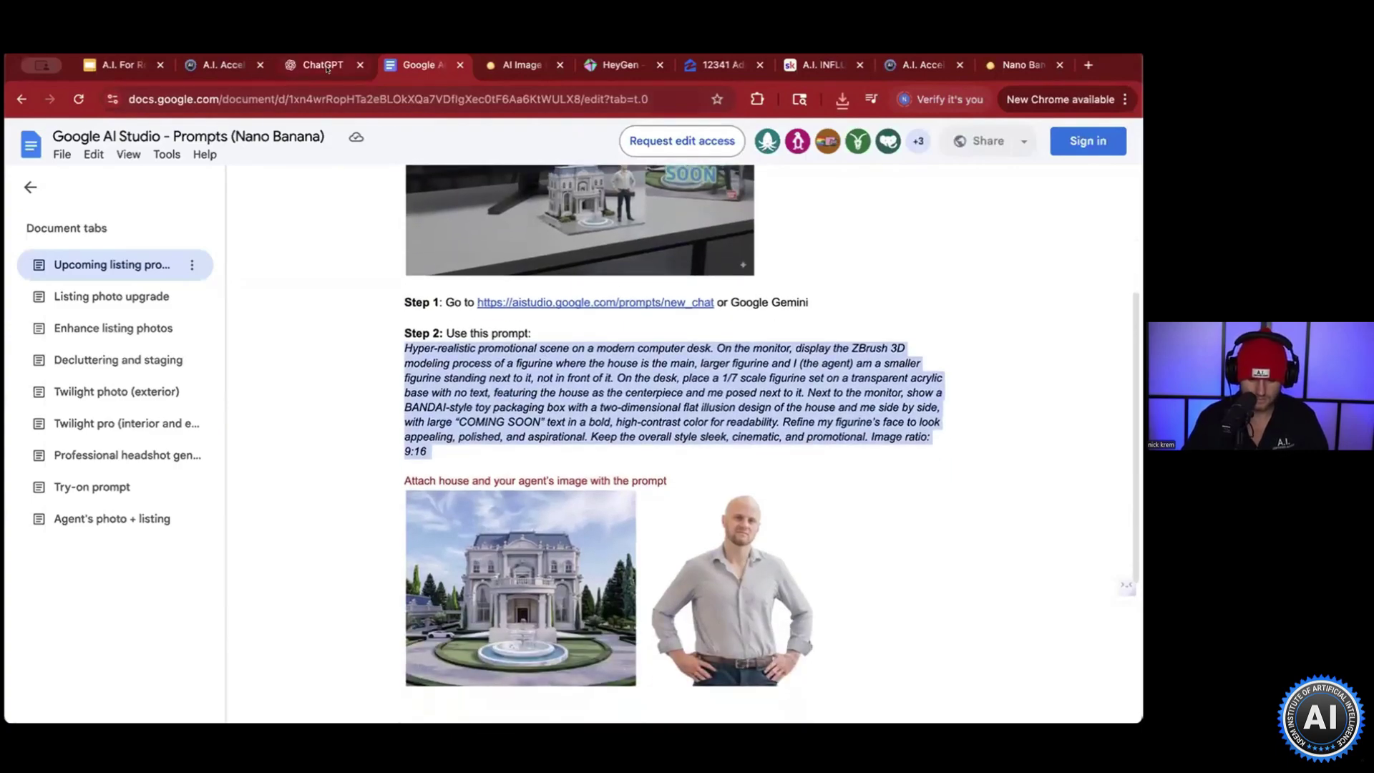
pyautogui.click(520, 65)
# Step: Paste the promotional-scene prompt and generate the 9:16 COMING SOON desk scene
pyautogui.scroll(-2, 418, 476)
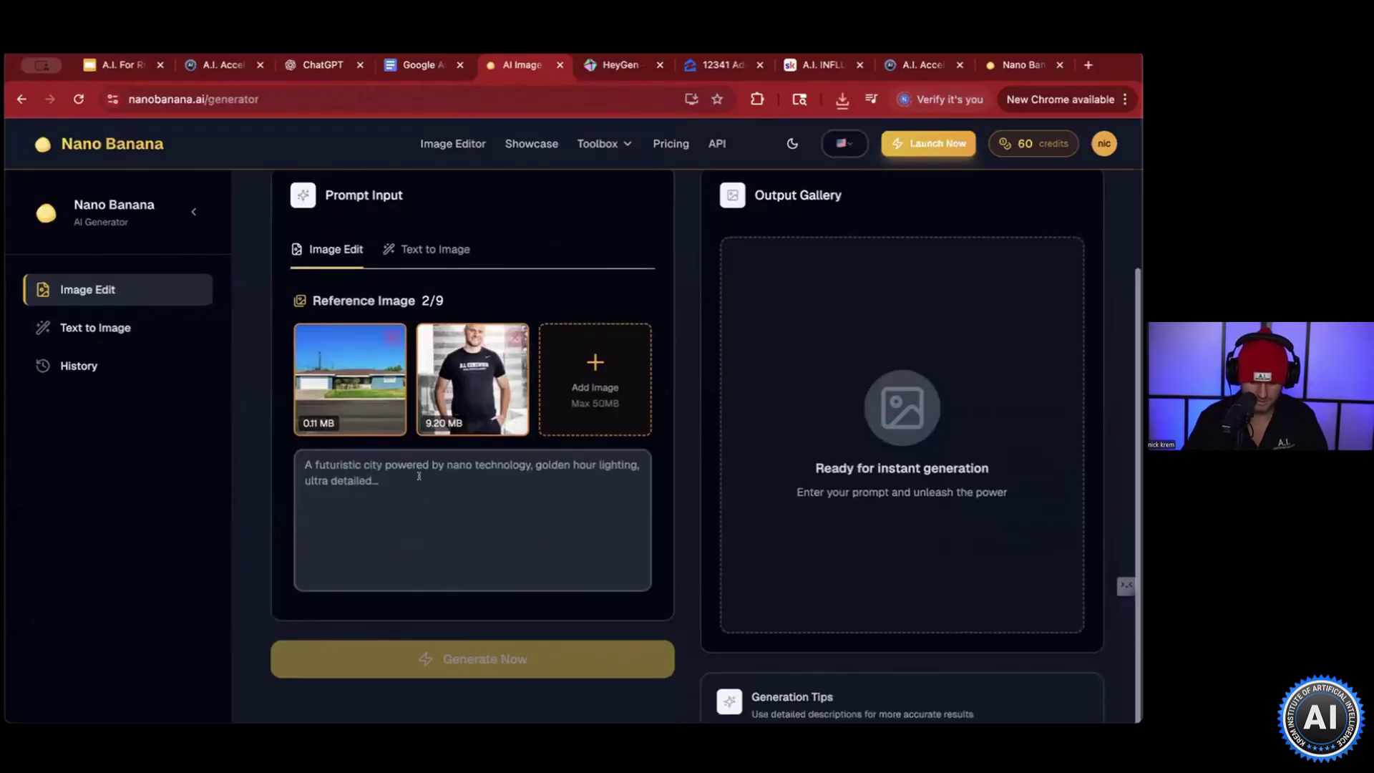
pyautogui.click(419, 476)
pyautogui.press('super+v')
pyautogui.scroll(-1, 418, 705)
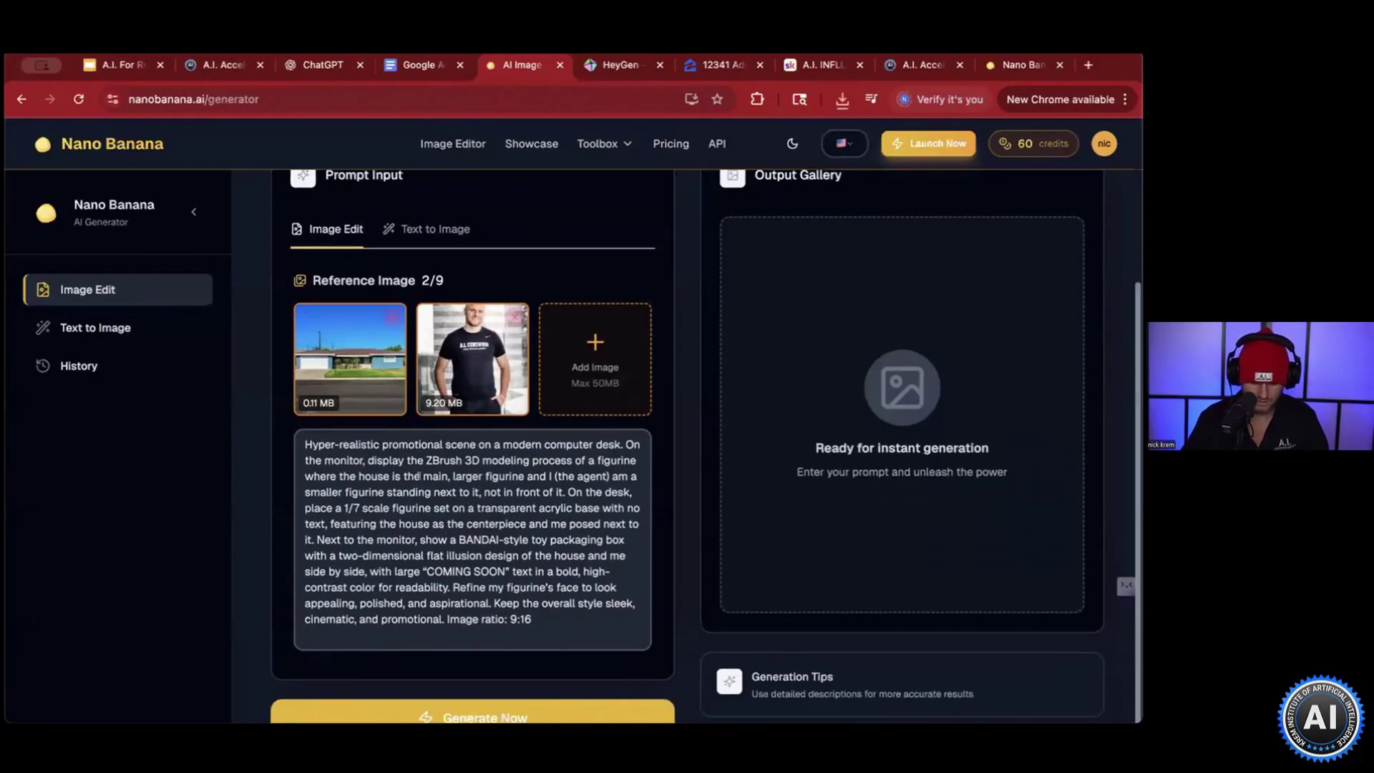
pyautogui.click(418, 705)
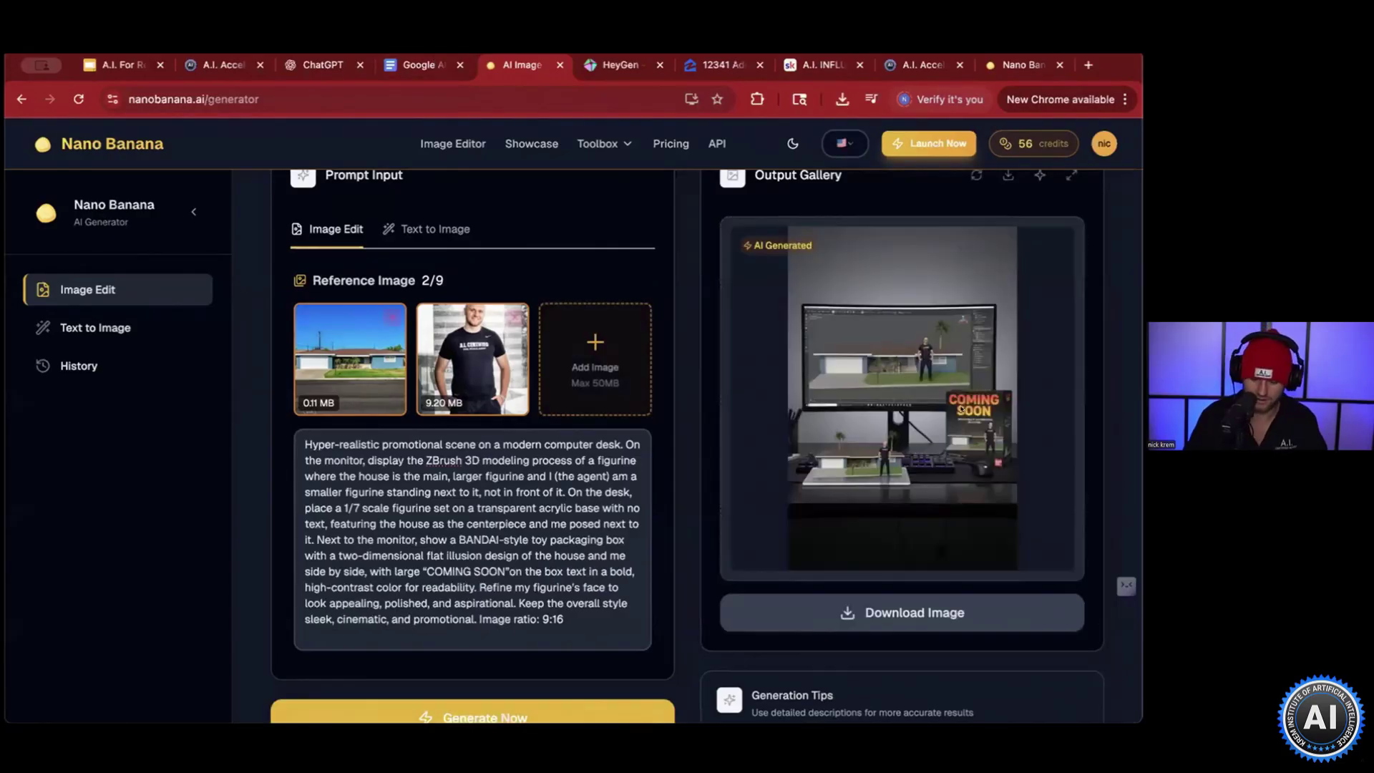
# Step: Remove both the house and agent reference images from the editor
pyautogui.scroll(10, 920, 409)
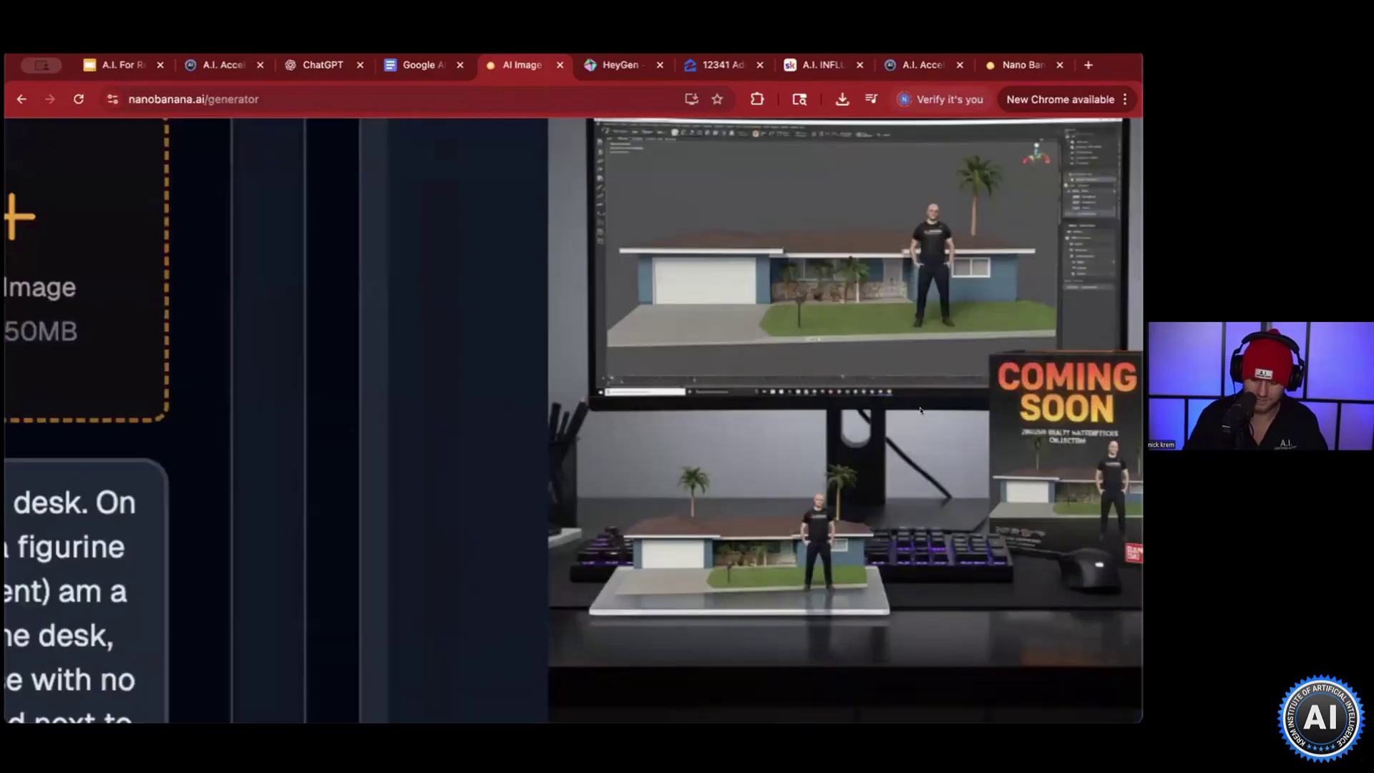
pyautogui.scroll(-10, 793, 384)
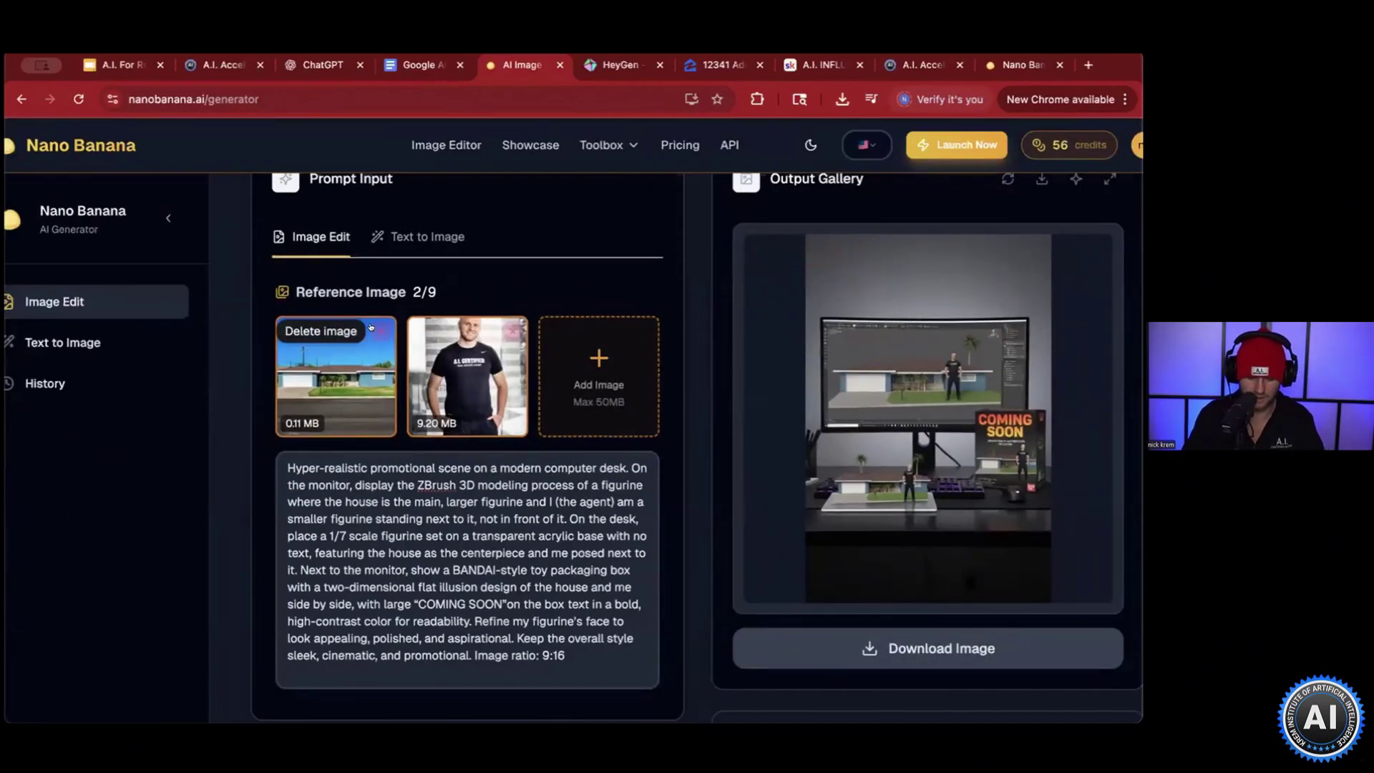
pyautogui.click(371, 328)
pyautogui.click(371, 328)
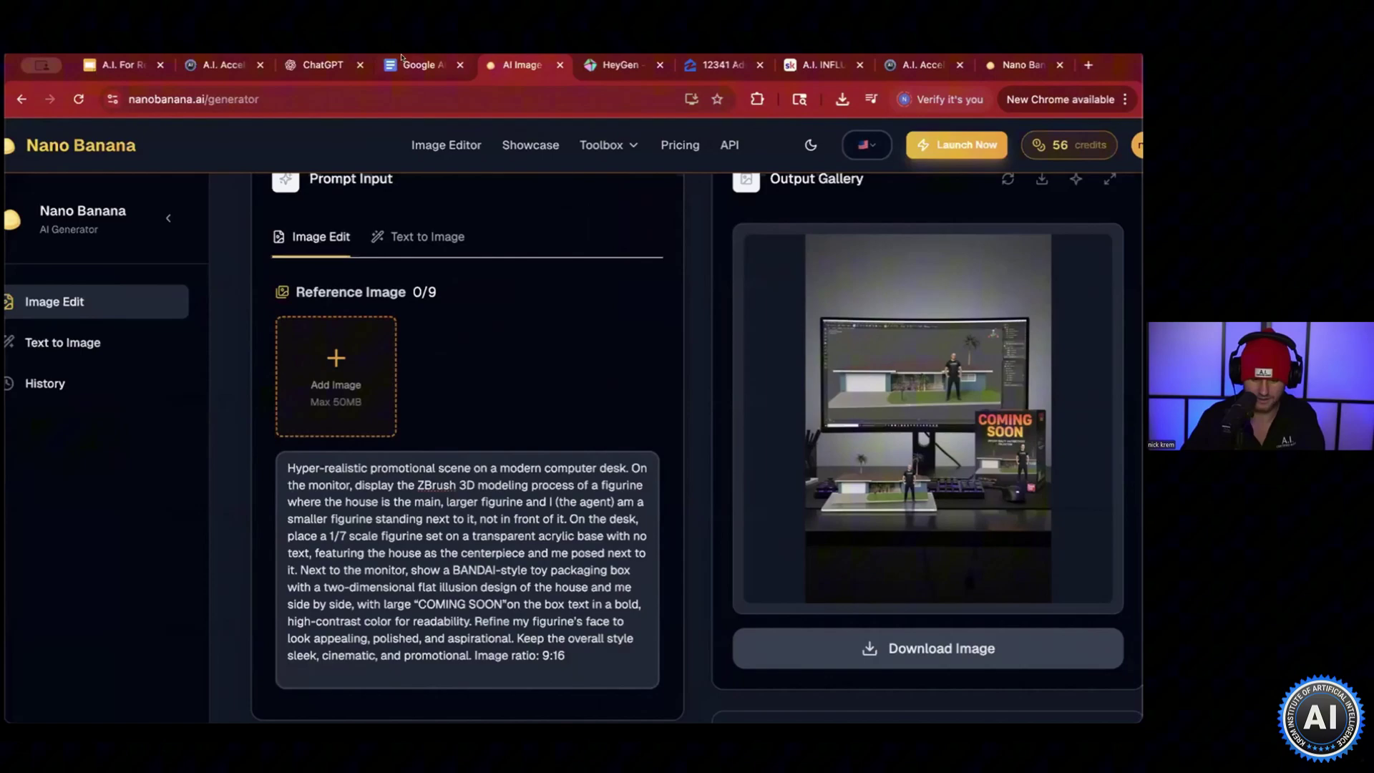
pyautogui.click(403, 61)
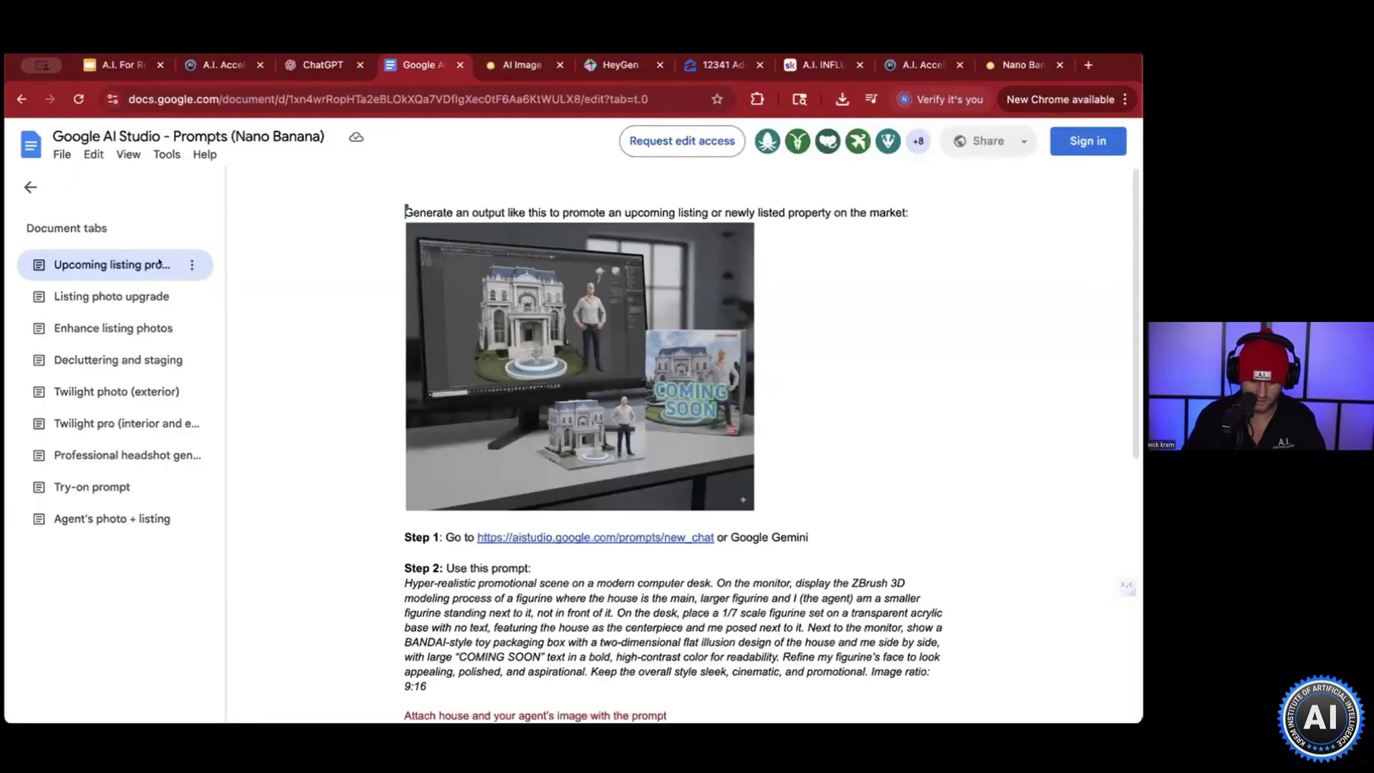
# Step: View the Listing photo upgrade prompt that adds a Lamborghini to the driveway
pyautogui.click(111, 296)
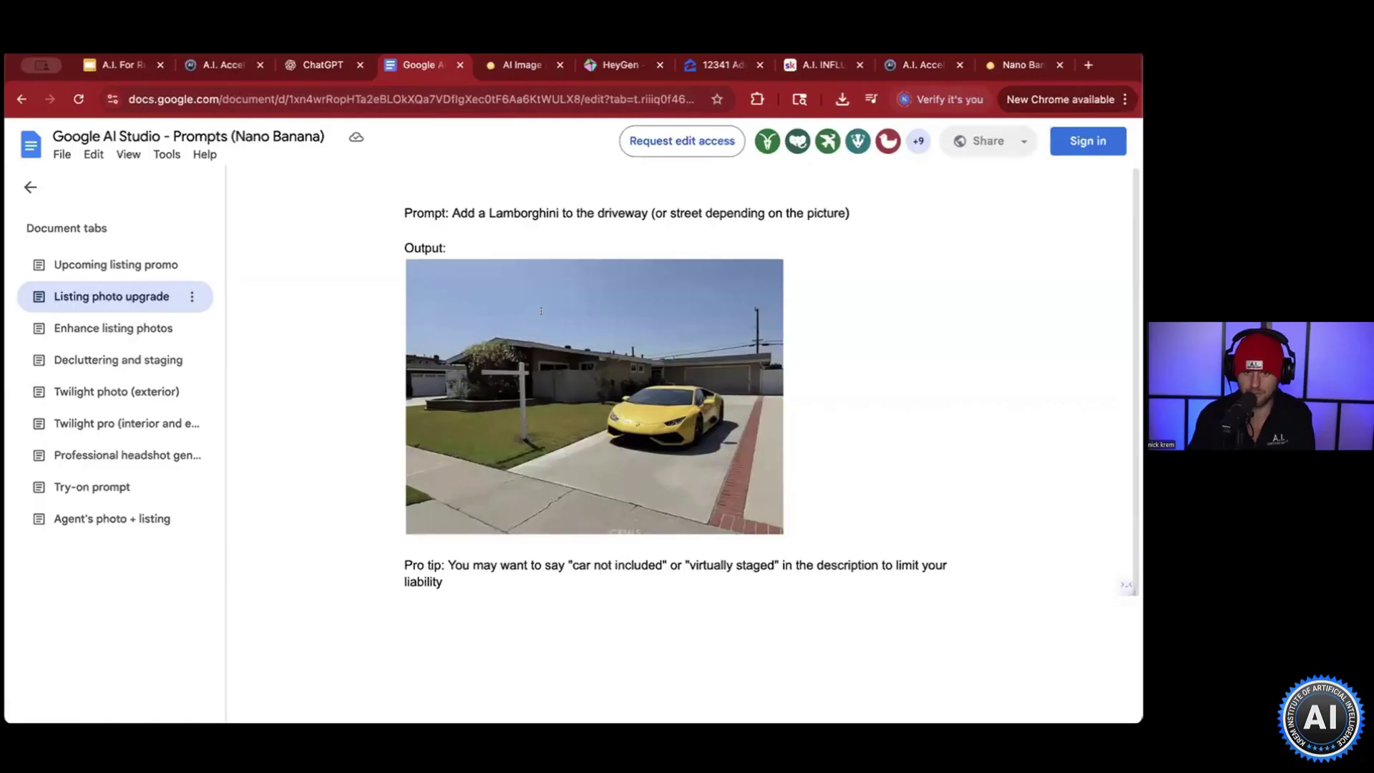
pyautogui.click(315, 63)
# Step: Replace the old Nano Banana prompt with 'Add a Ferrari to the street'
pyautogui.click(516, 66)
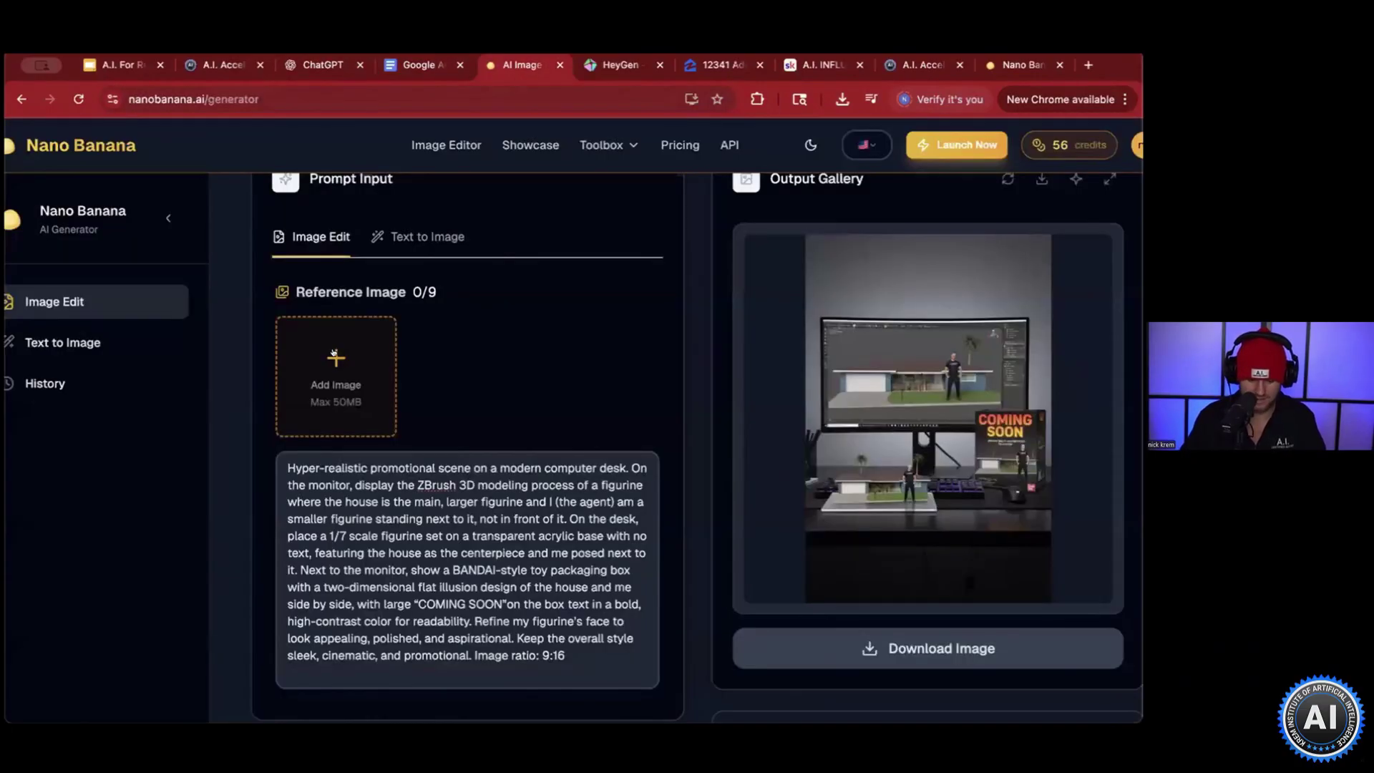
pyautogui.hotkey('ctrl', 'a')
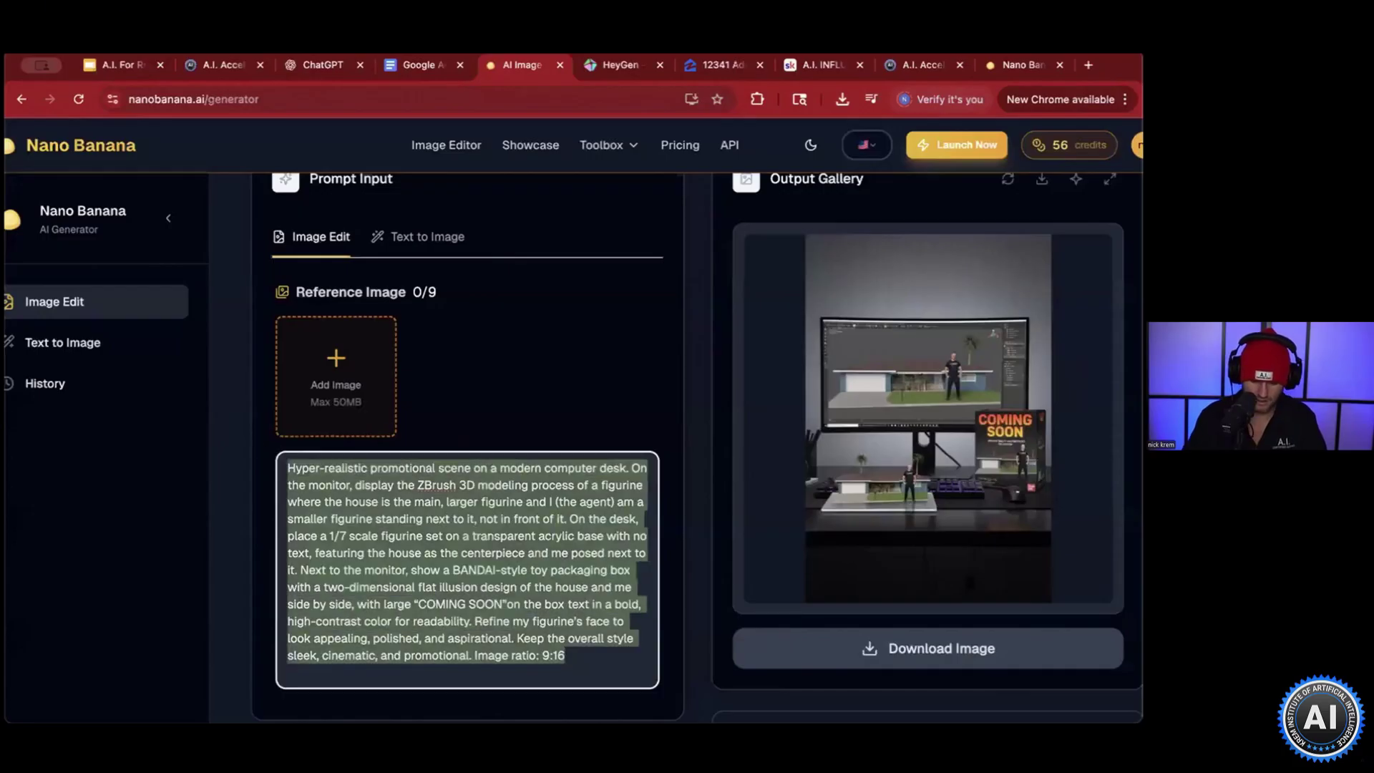
pyautogui.press('BackSpace')
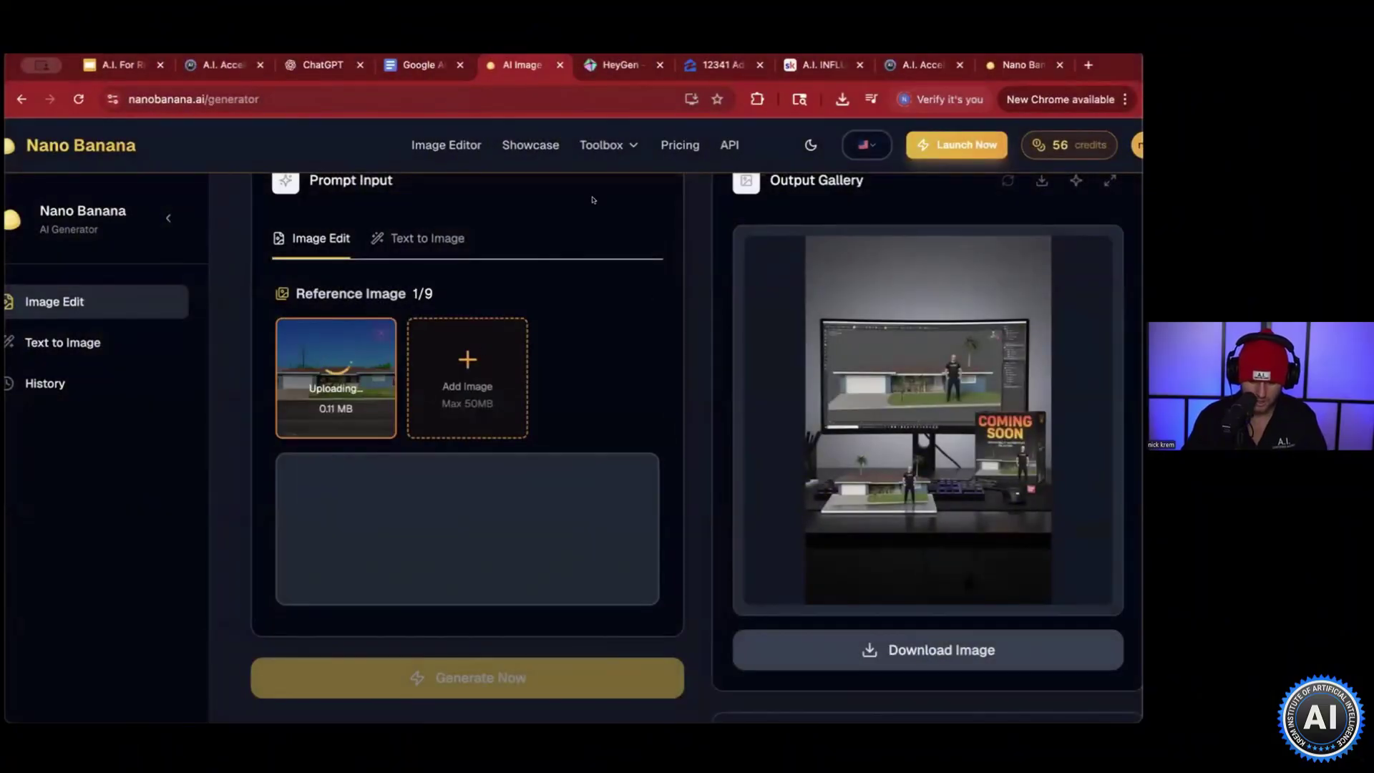
pyautogui.click(390, 489)
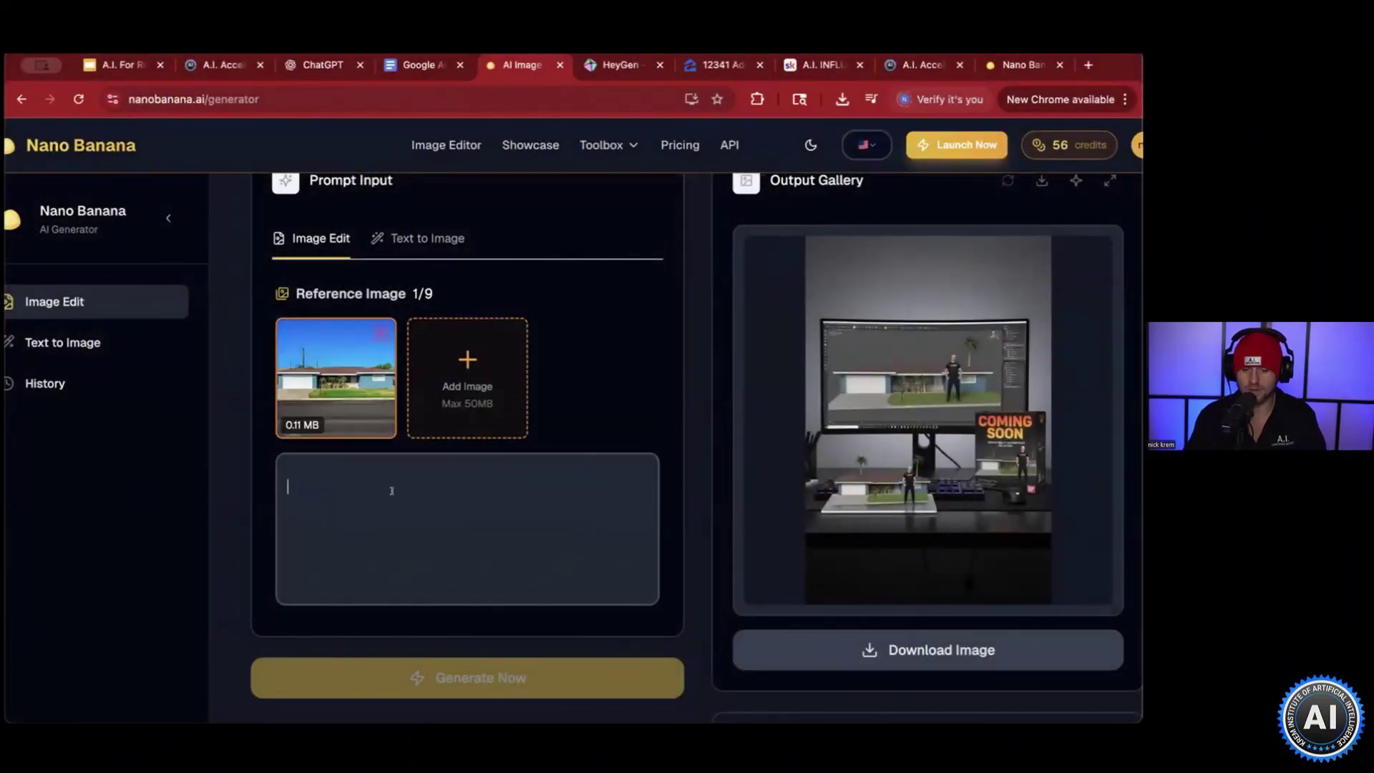
pyautogui.write('Add a ')
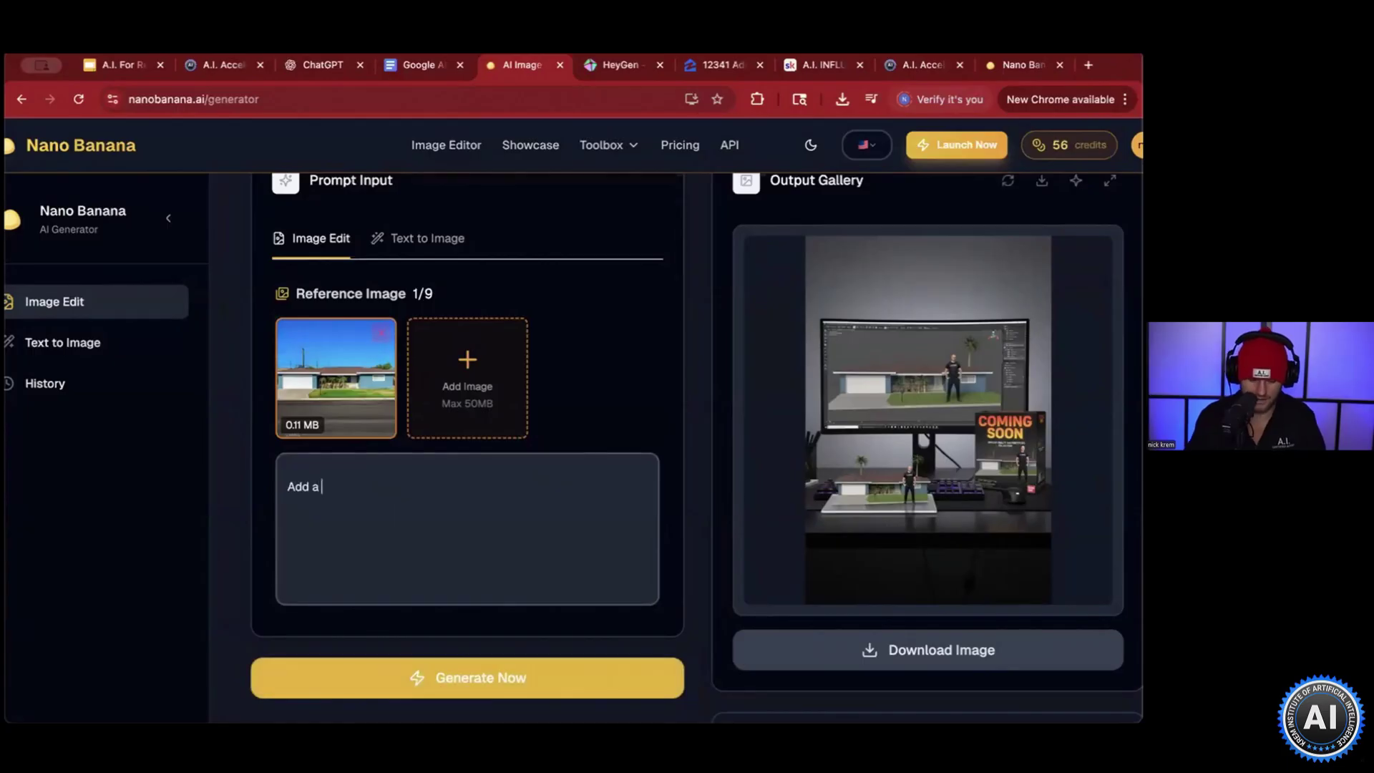
pyautogui.write('Ferrari to the street')
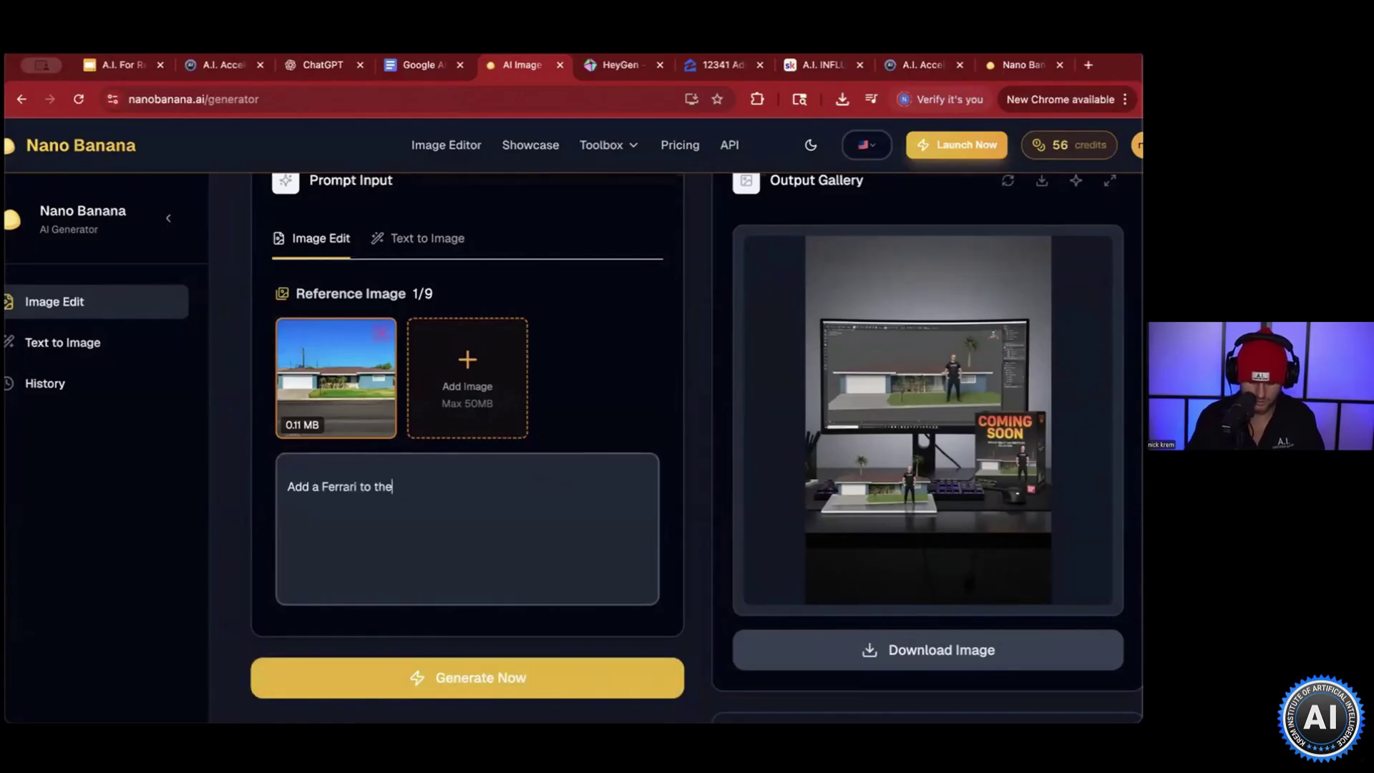
# Step: Generate the Ferrari street edit, then leave the Zillow listing for the Zillow home page
pyautogui.click(472, 678)
pyautogui.click(721, 66)
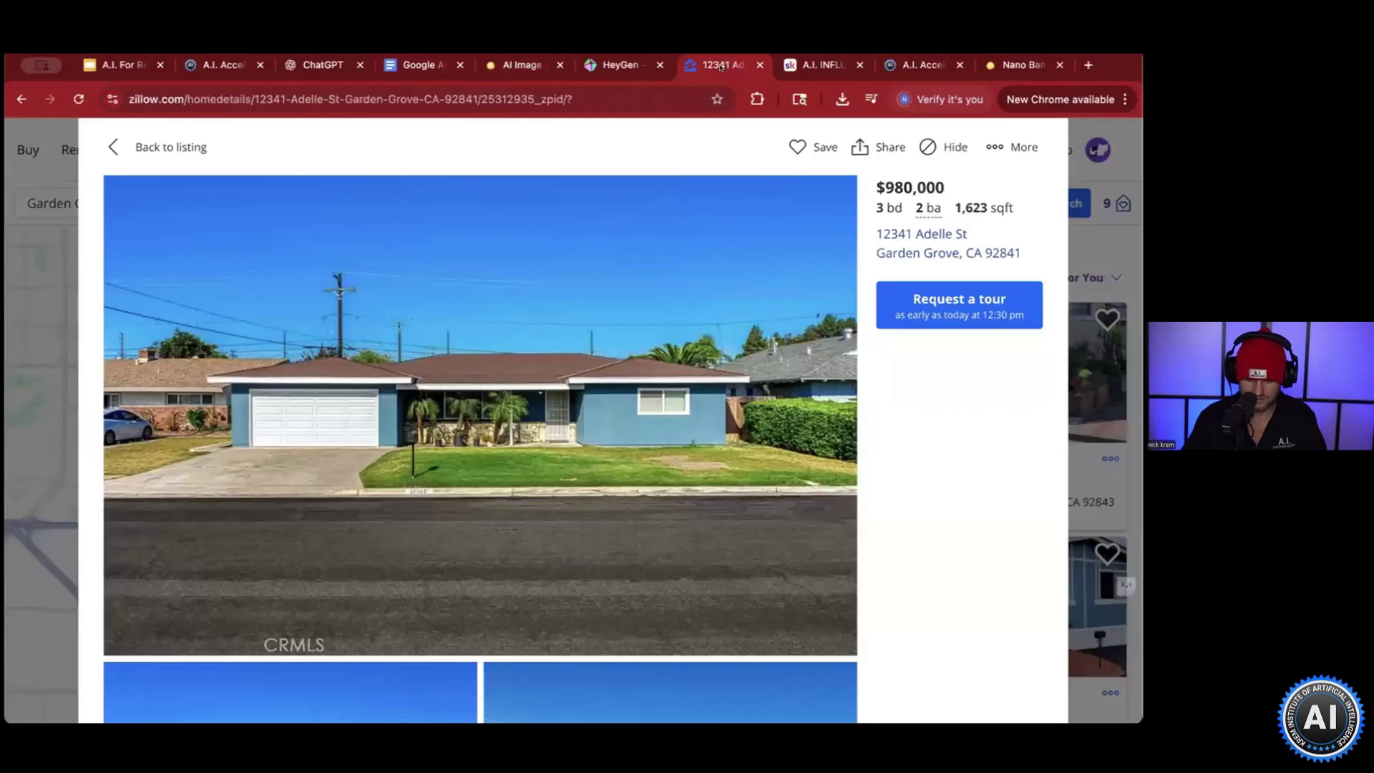
pyautogui.click(131, 146)
pyautogui.hotkey('alt', 'Left')
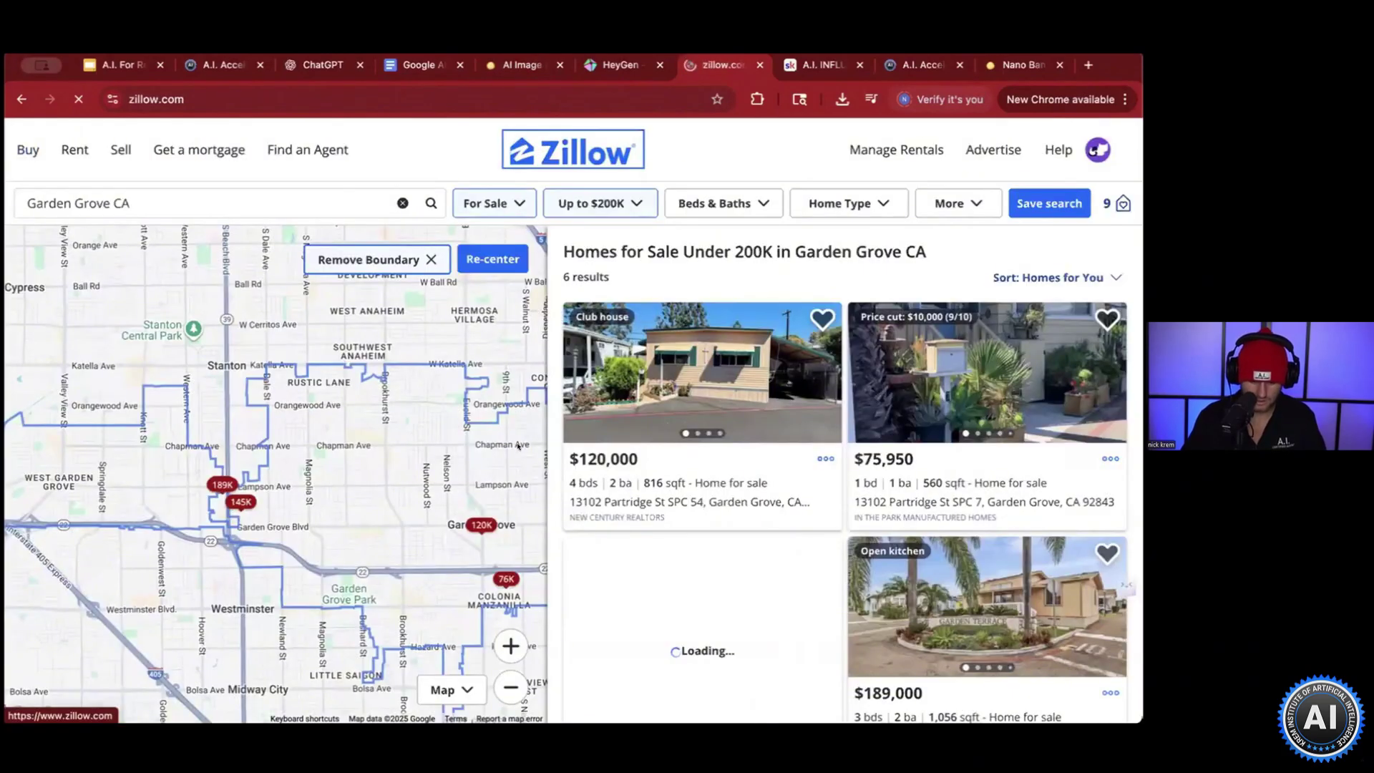
pyautogui.hotkey('alt', 'Left')
# Step: Browse the Homes For You picks for Garden Grove, CA in the carousel
pyautogui.scroll(-3, 518, 446)
pyautogui.hscroll(5, 458, 502)
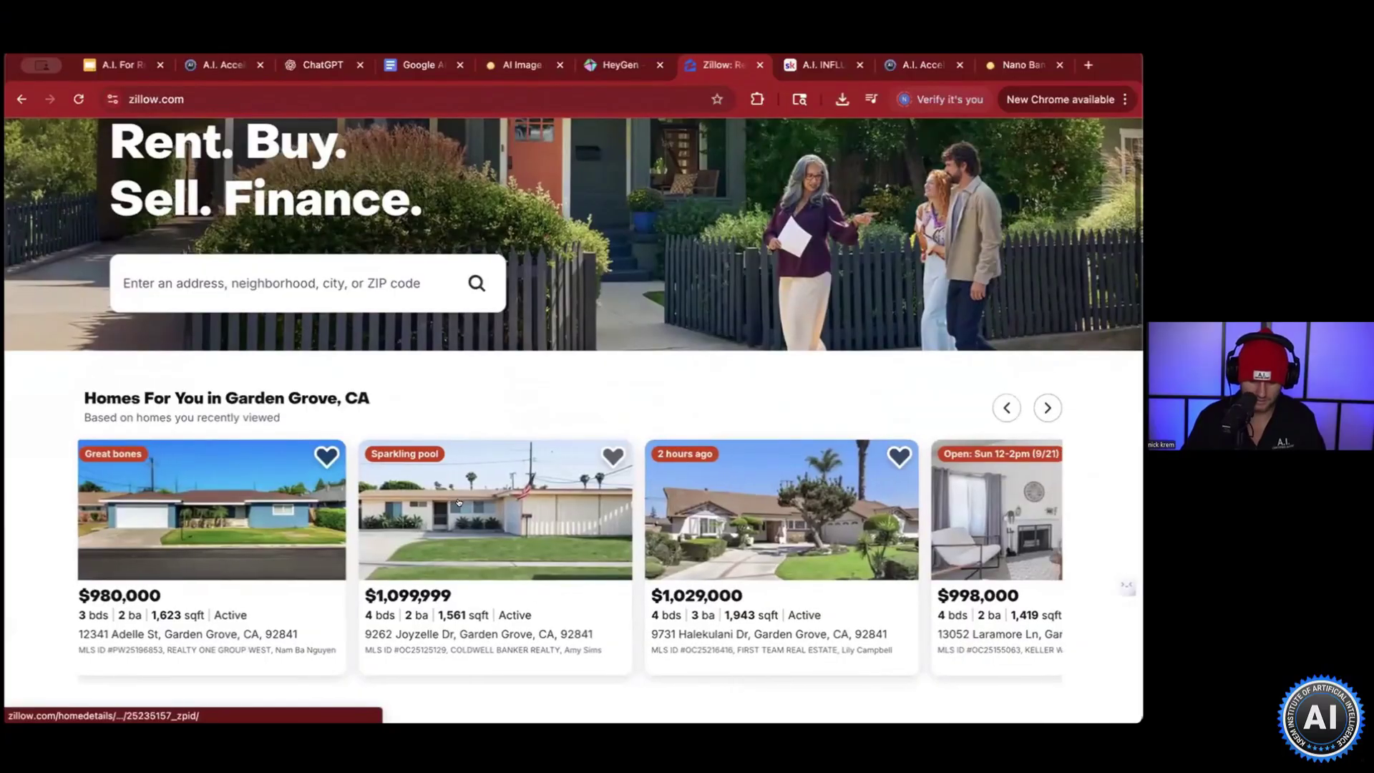
pyautogui.hscroll(10, 459, 502)
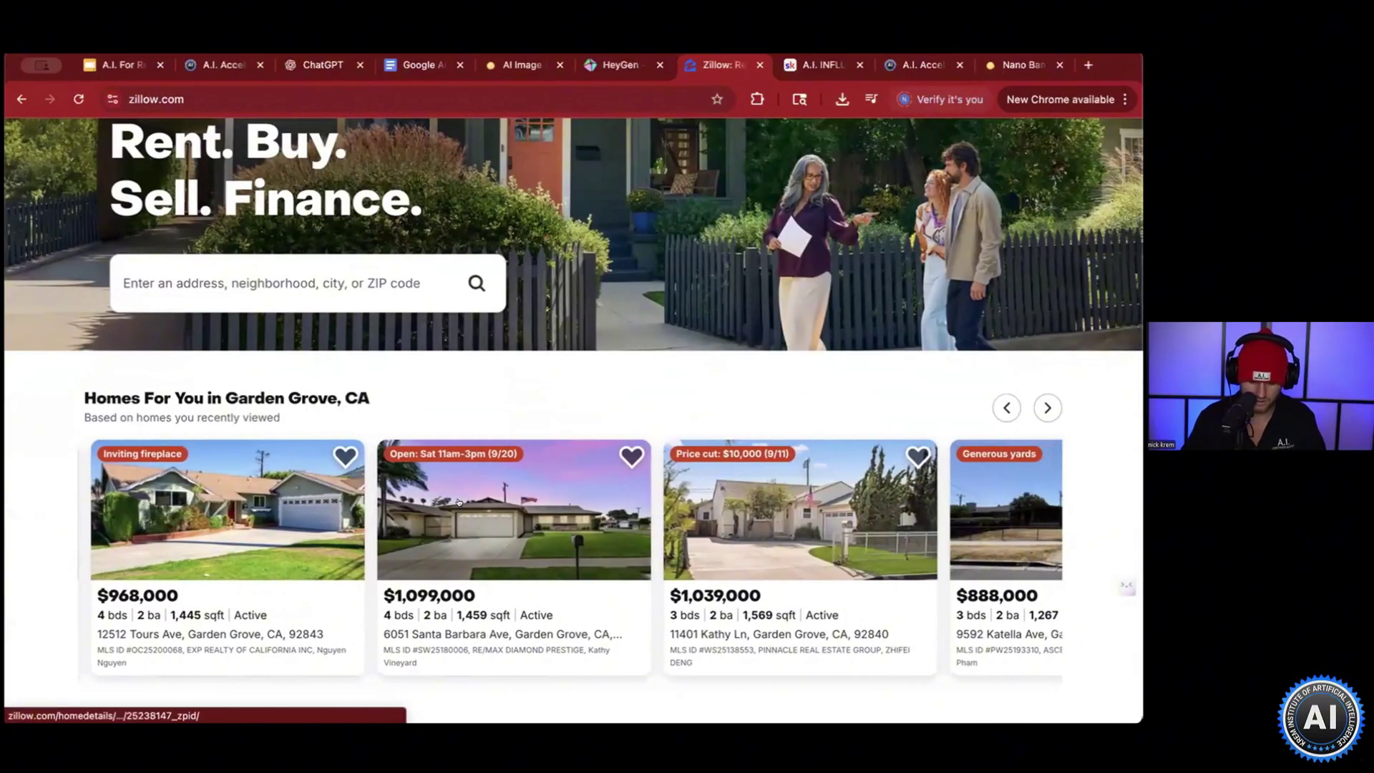
pyautogui.hscroll(-10, 459, 502)
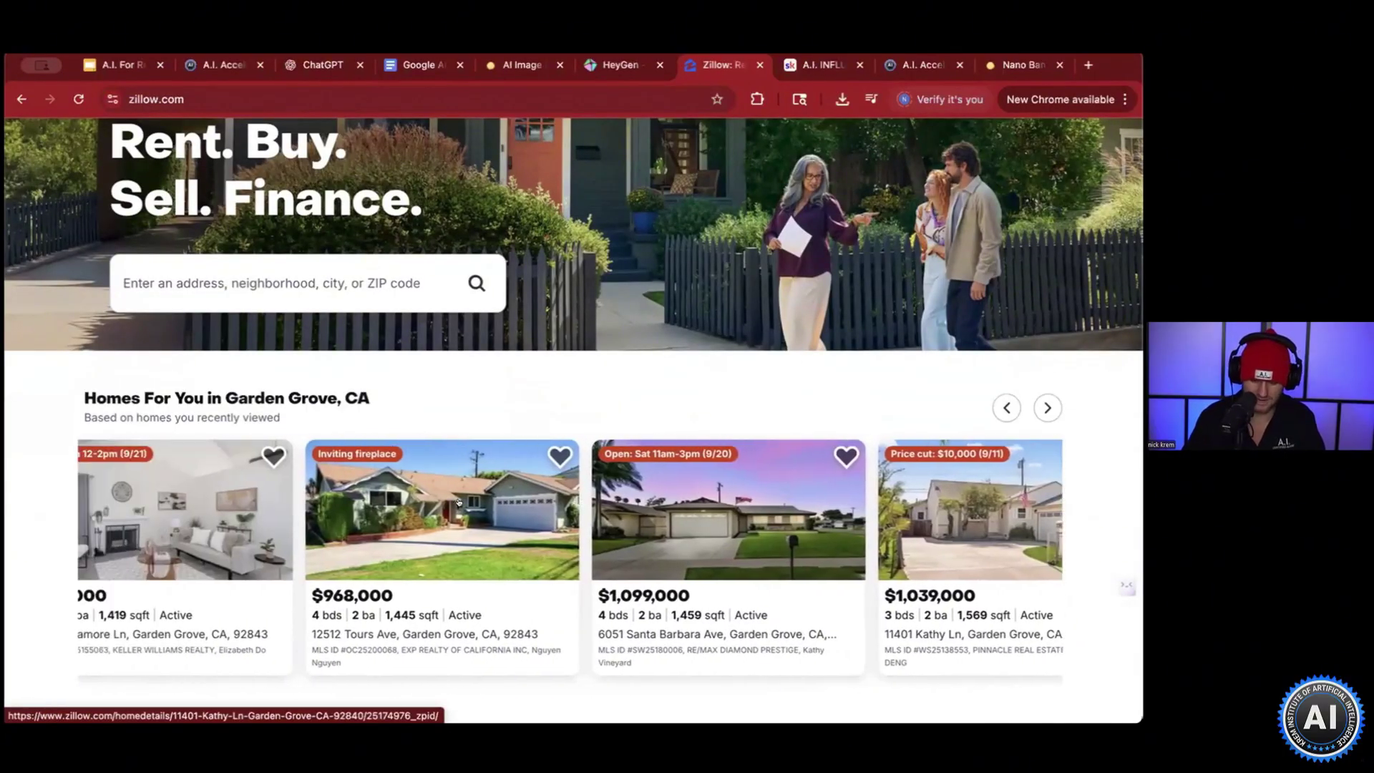
pyautogui.hscroll(-3, 458, 502)
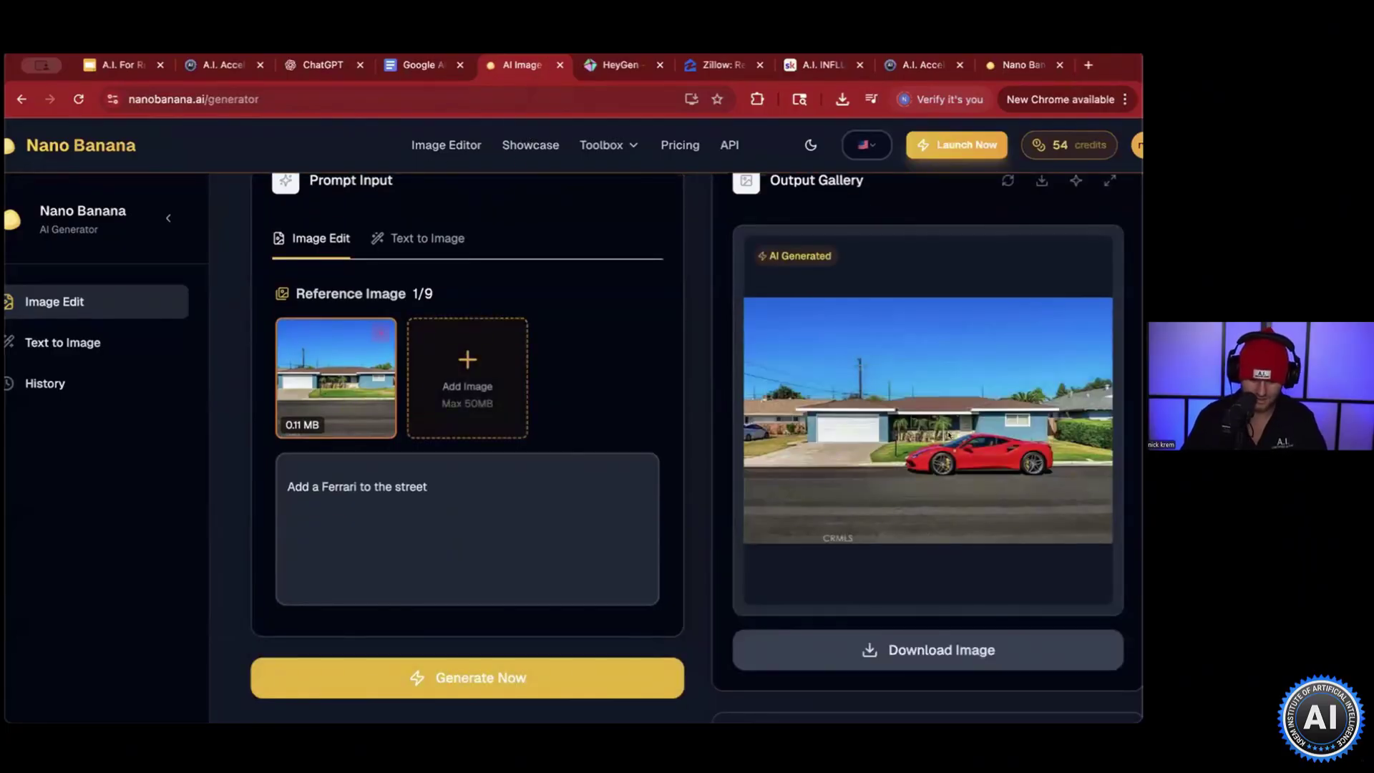
# Step: Inspect the red Ferrari result full-size, then delete the house reference image
pyautogui.scroll(5, 949, 434)
pyautogui.scroll(-3, 948, 434)
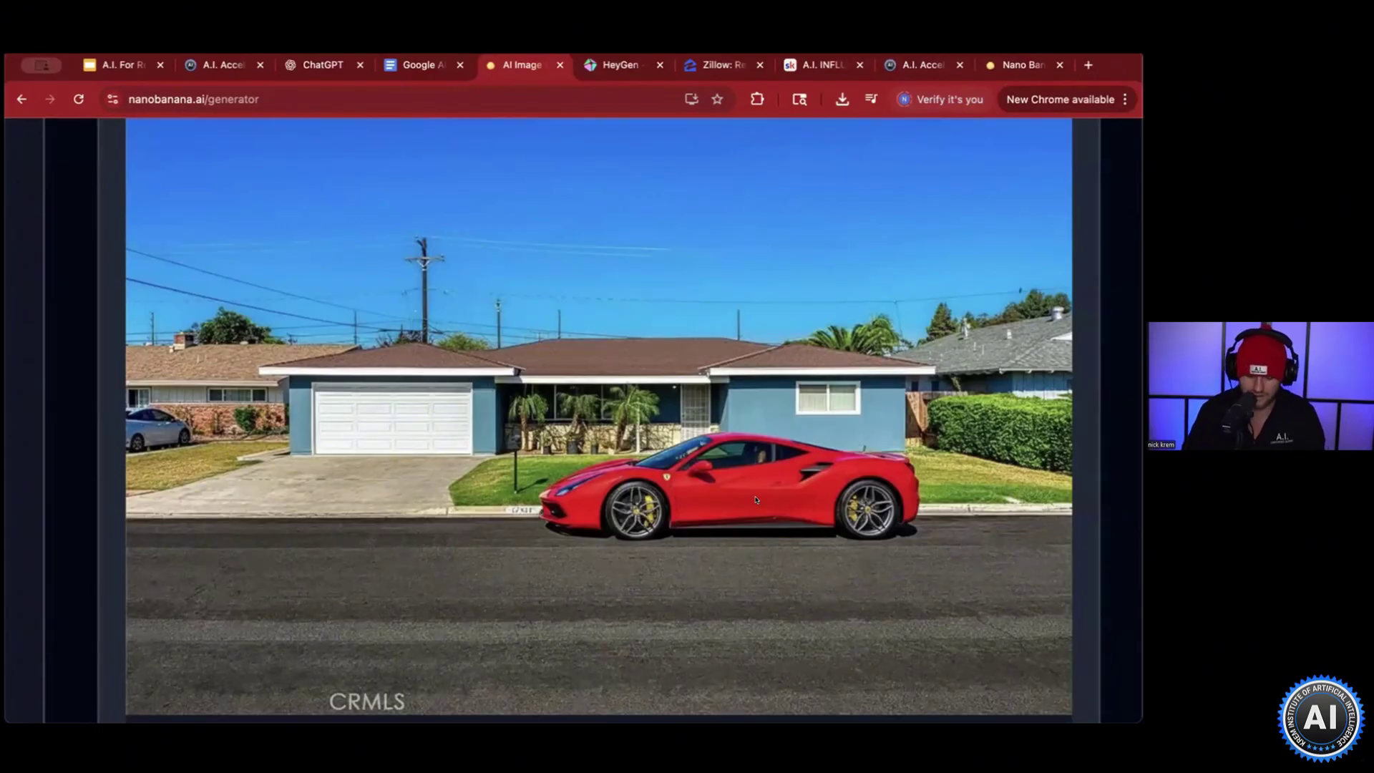
pyautogui.press('Escape')
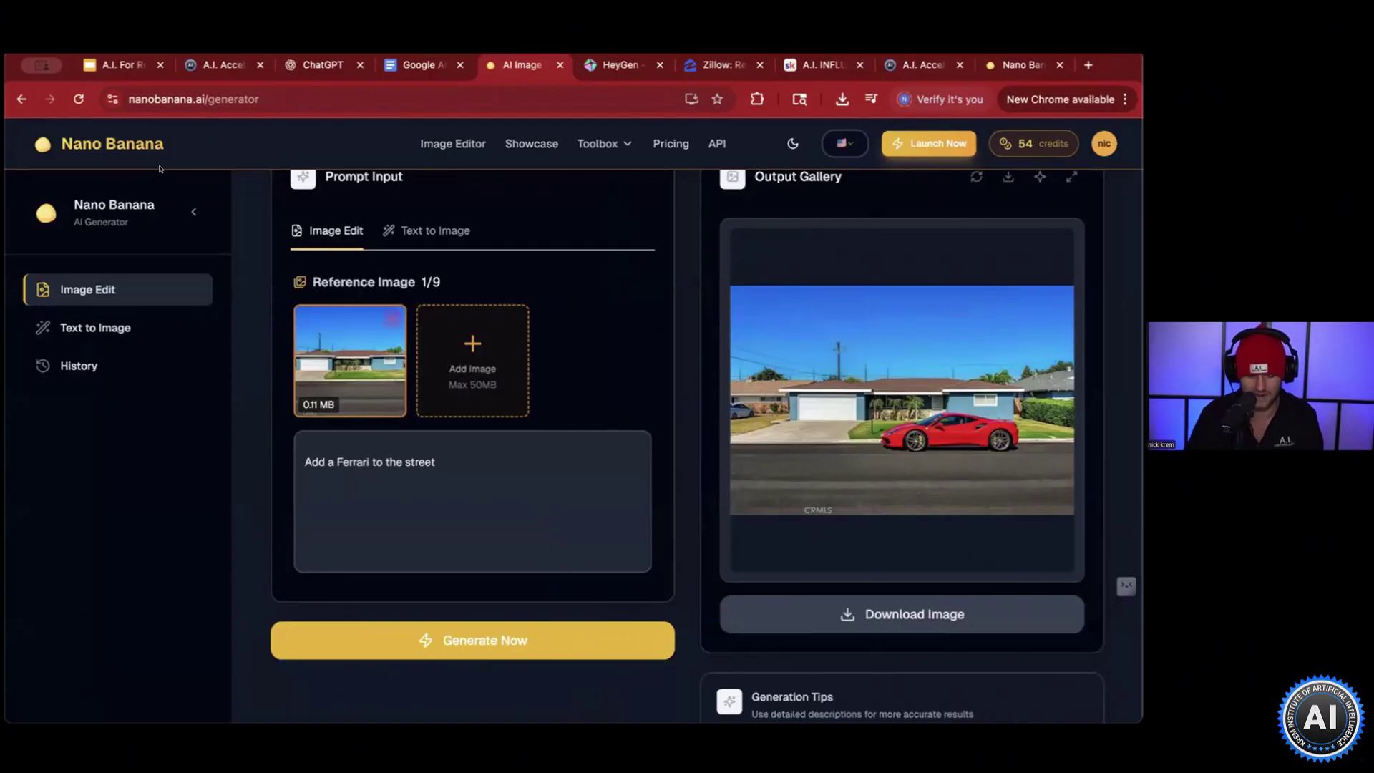
pyautogui.click(381, 320)
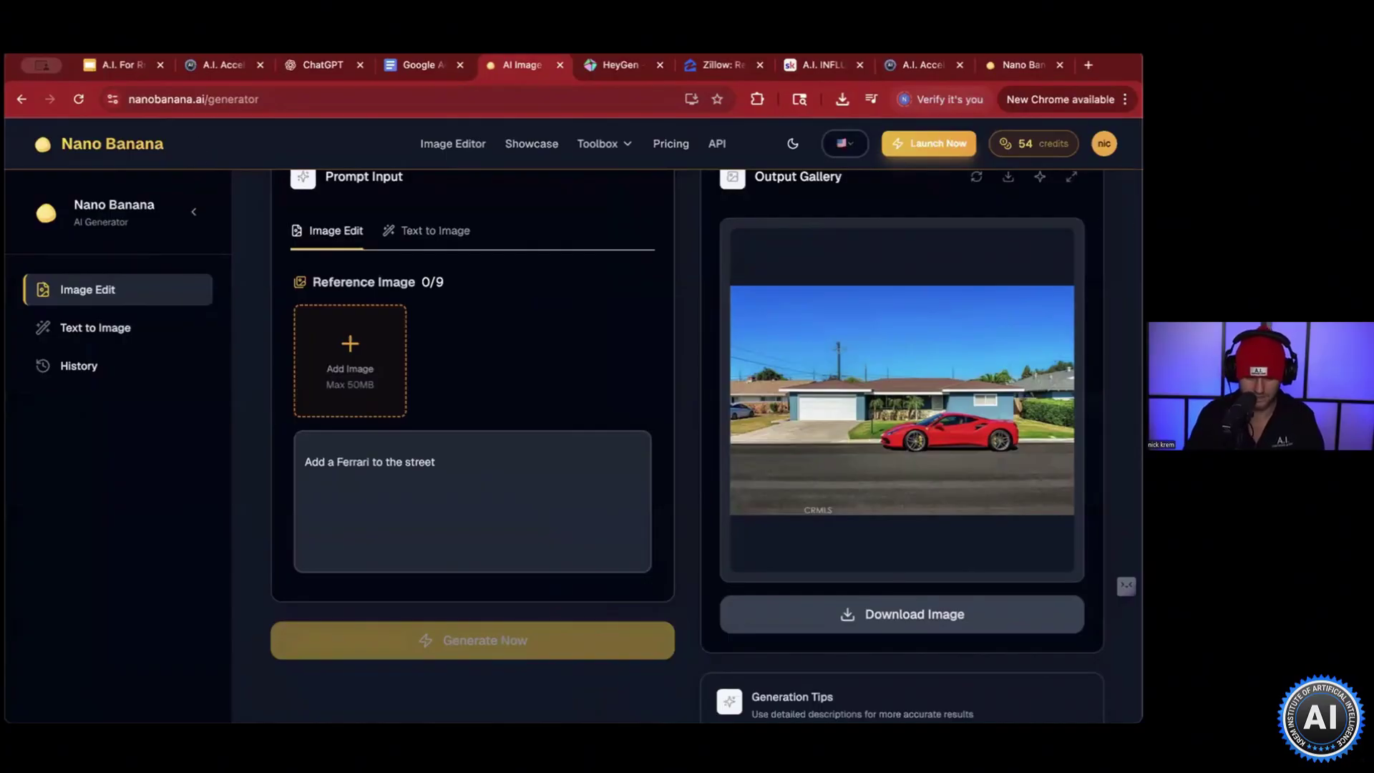
# Step: Open the Twilight photo (exterior) prompt and scroll to its input and output example
pyautogui.click(405, 67)
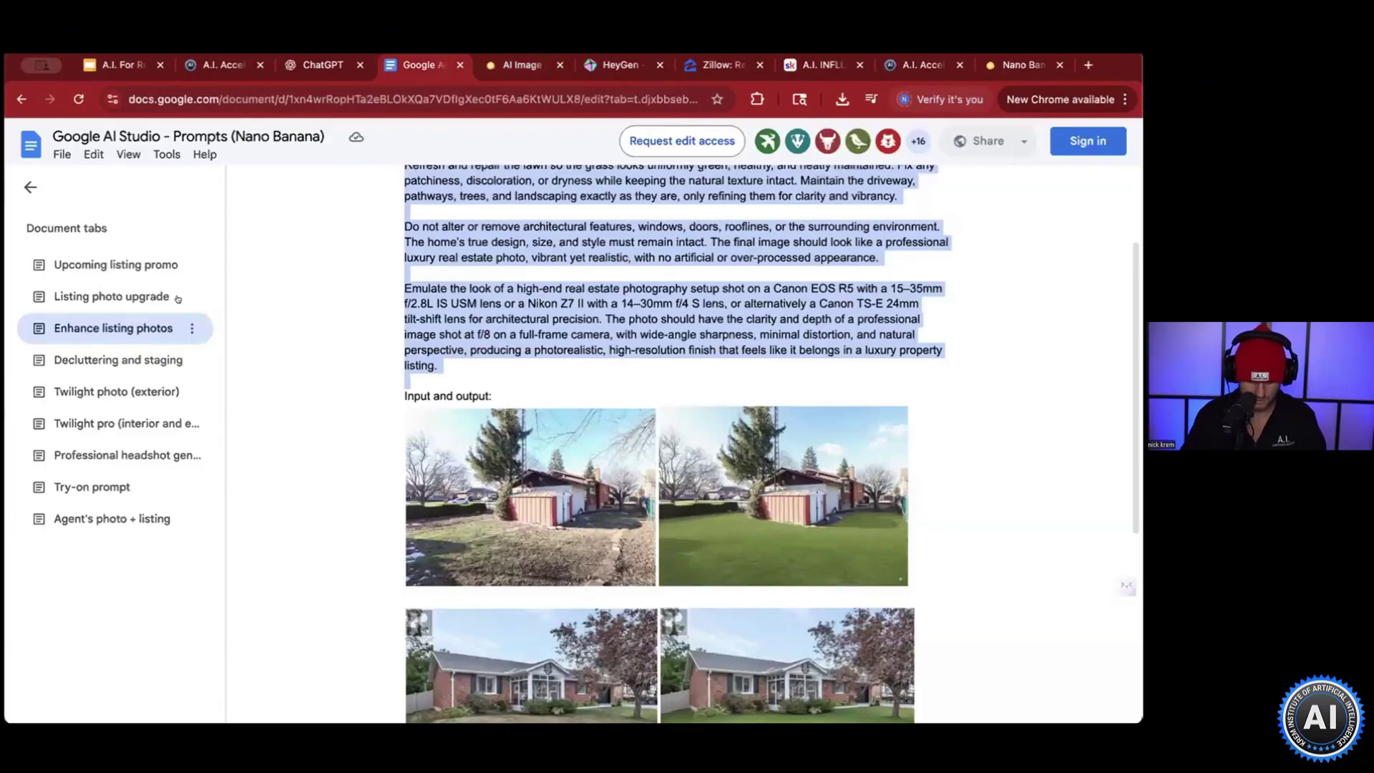
pyautogui.click(111, 360)
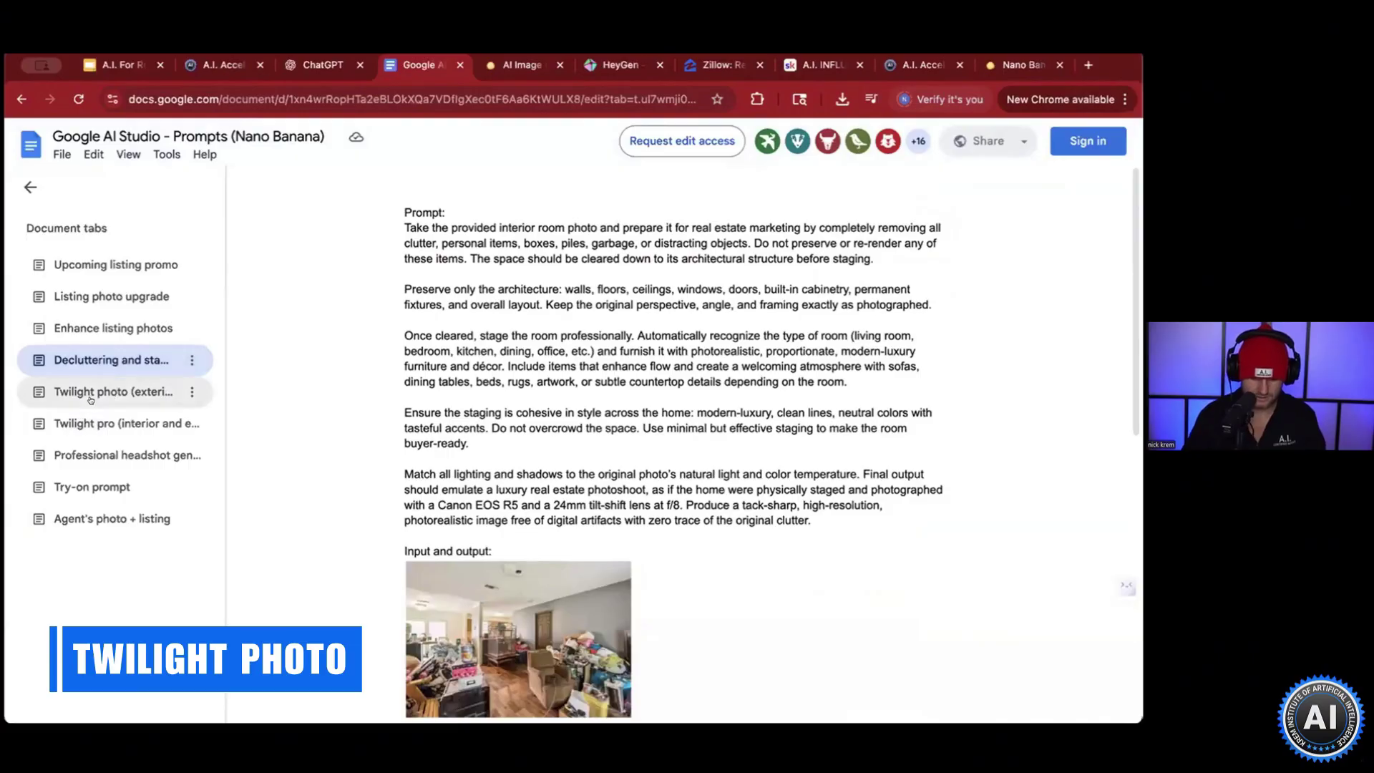
pyautogui.click(91, 395)
pyautogui.scroll(-5, 466, 450)
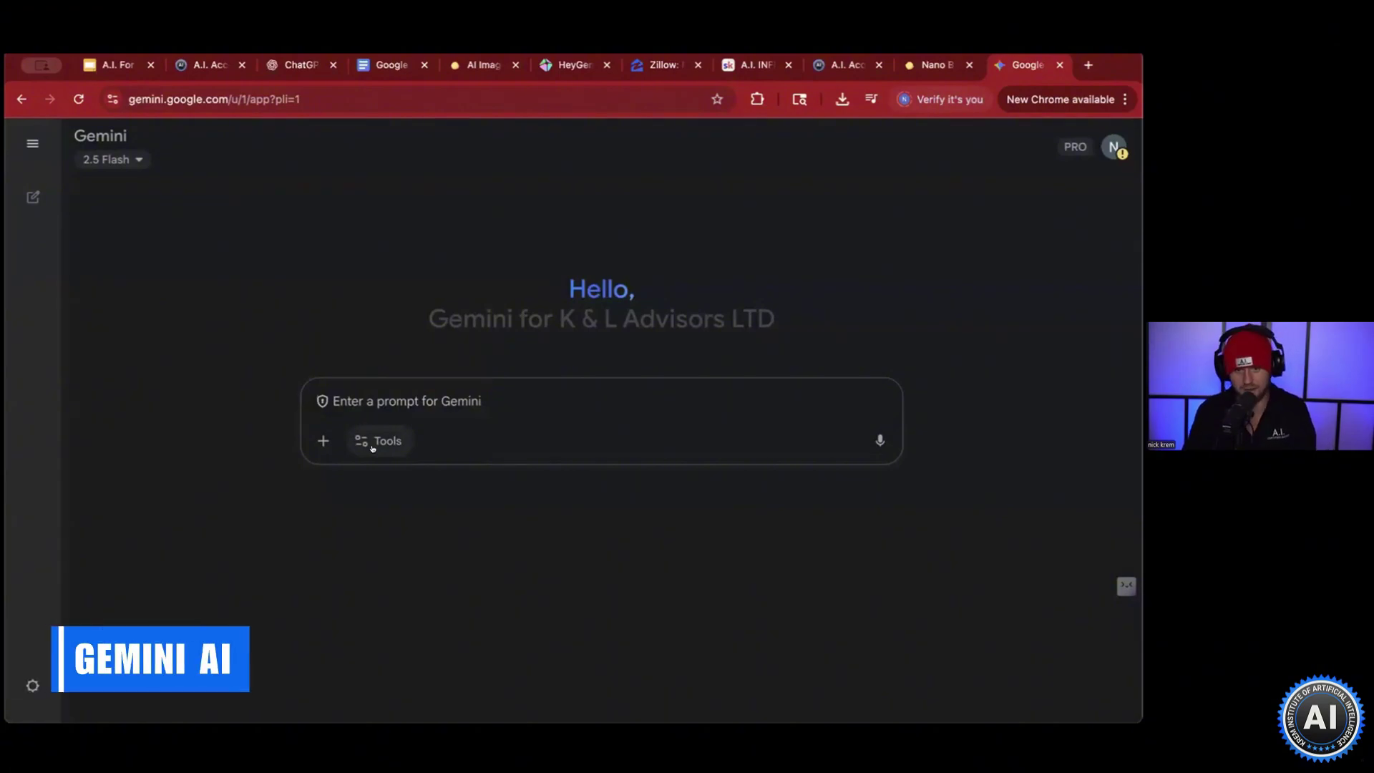
# Step: Enable Gemini's Create images tool, then return to the twilight-exterior prompt
pyautogui.click(372, 443)
pyautogui.click(446, 401)
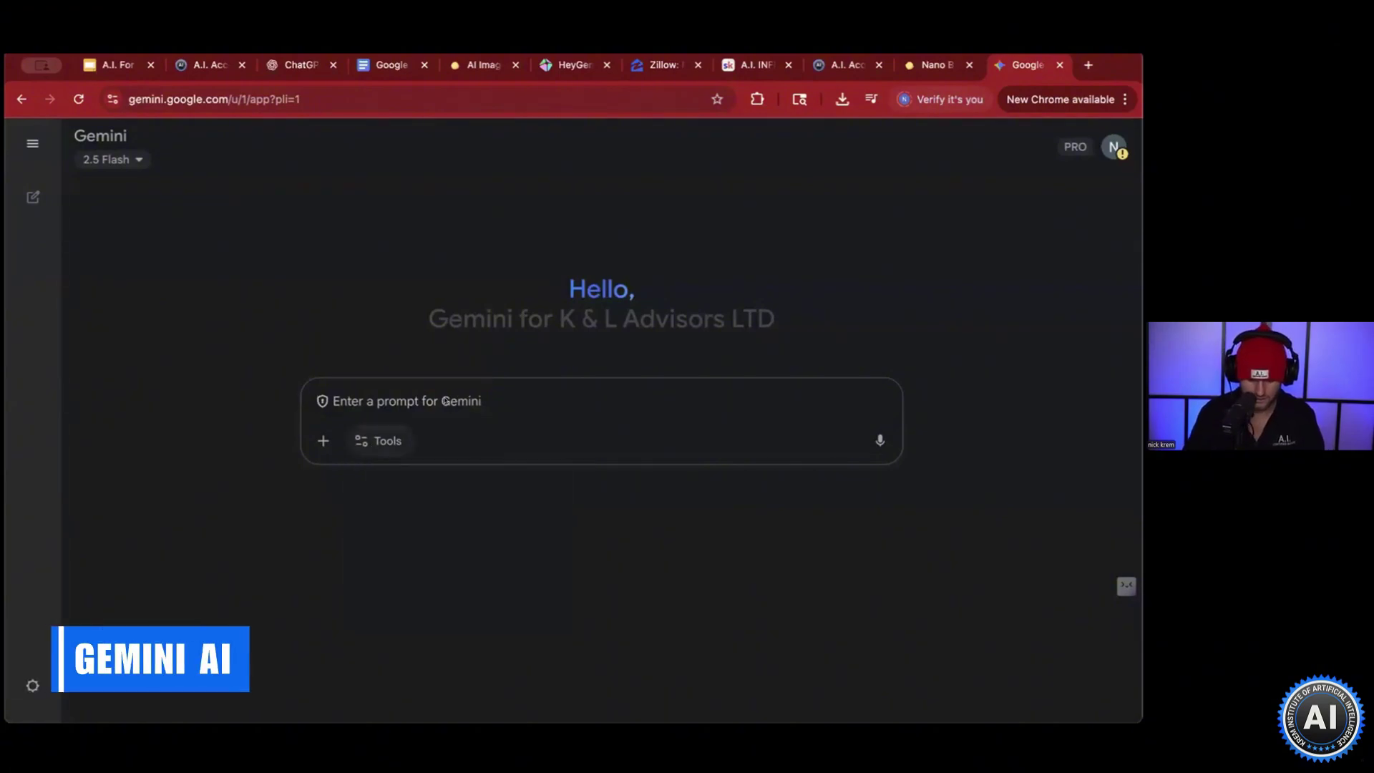
pyautogui.click(357, 430)
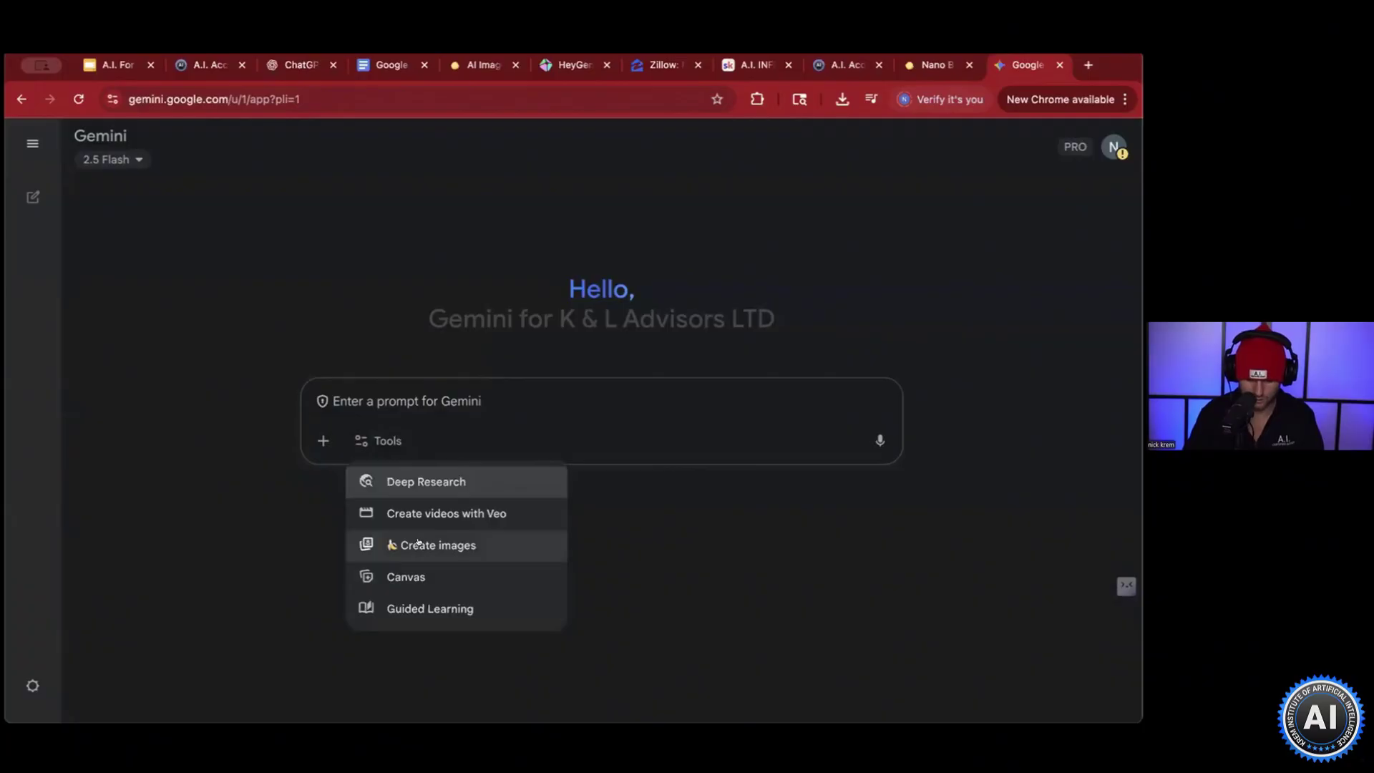
pyautogui.click(419, 544)
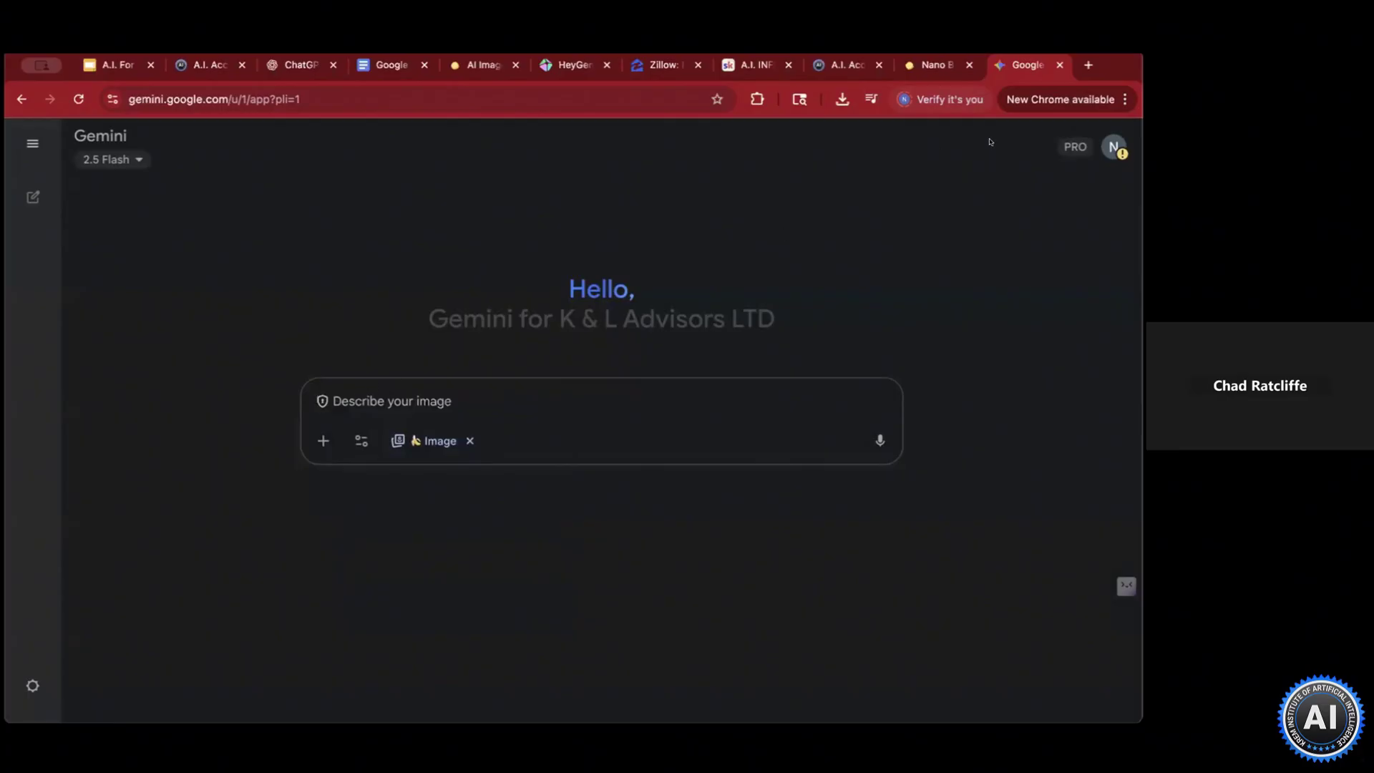
pyautogui.click(367, 75)
pyautogui.scroll(1, 387, 285)
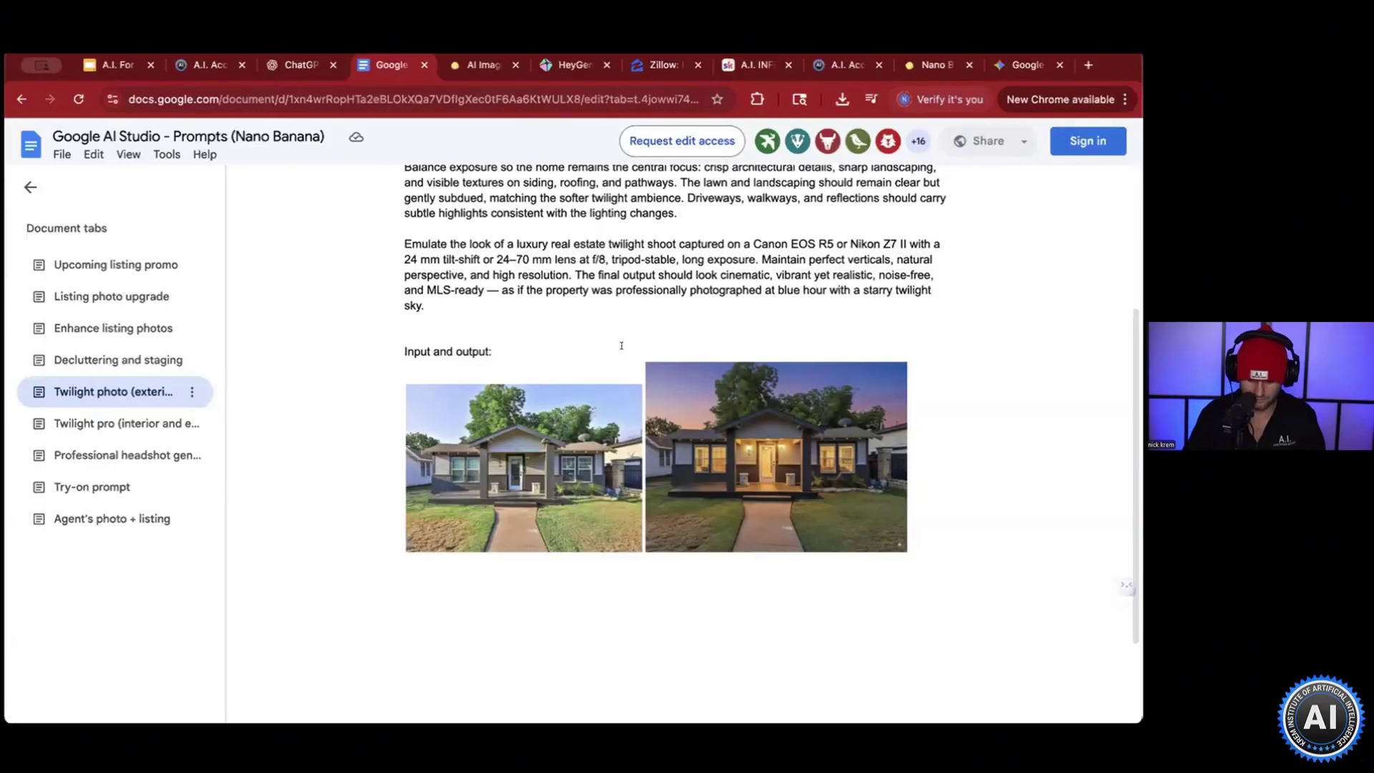
# Step: Copy the main house photo from the Zillow listing
pyautogui.scroll(5, 621, 346)
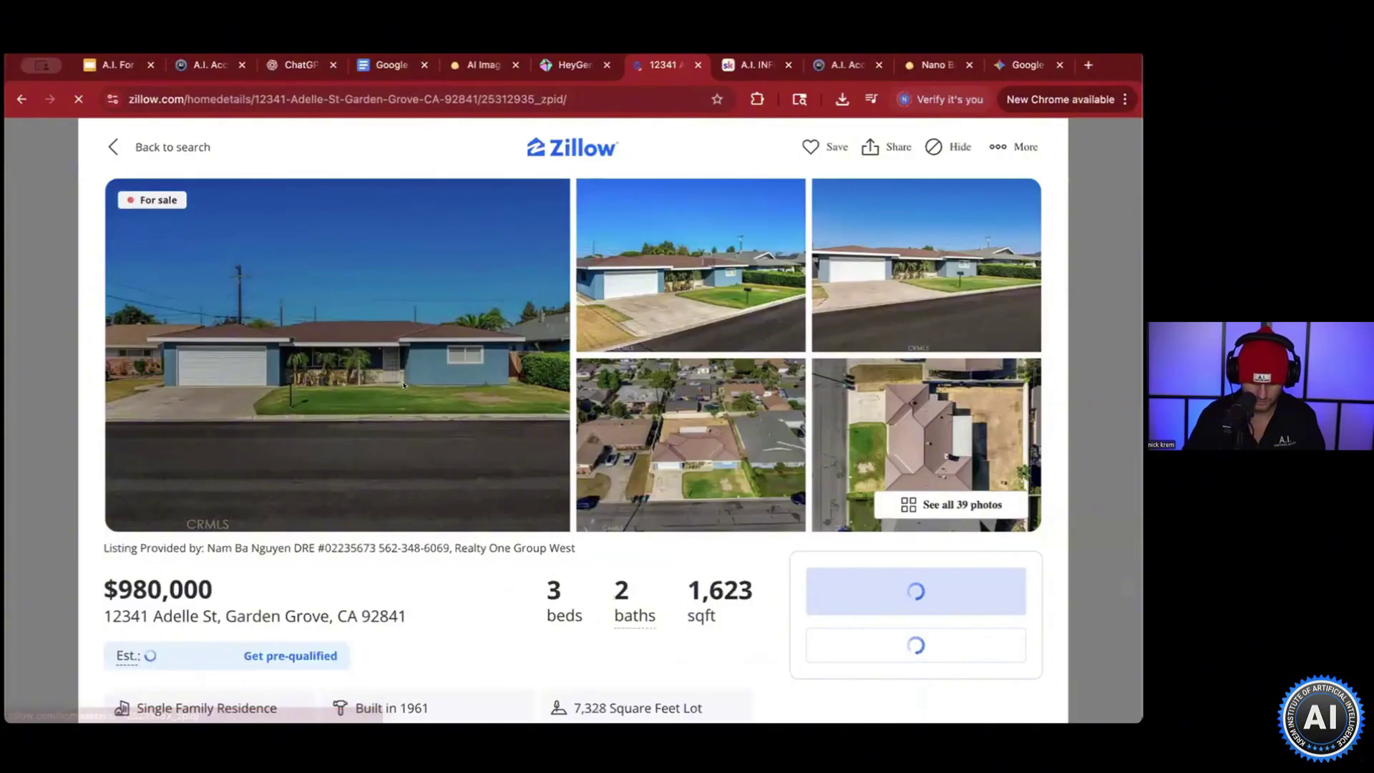
pyautogui.rightClick(360, 349)
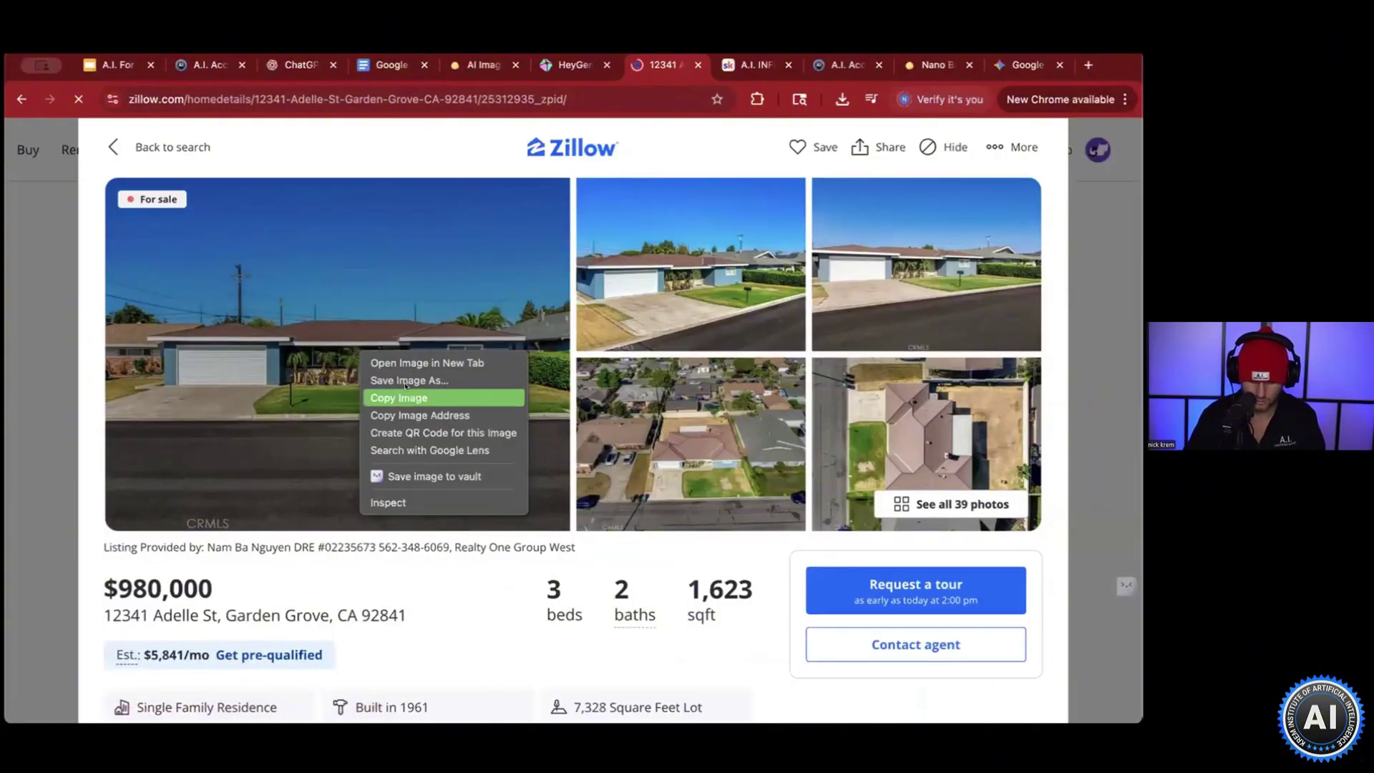
pyautogui.click(405, 391)
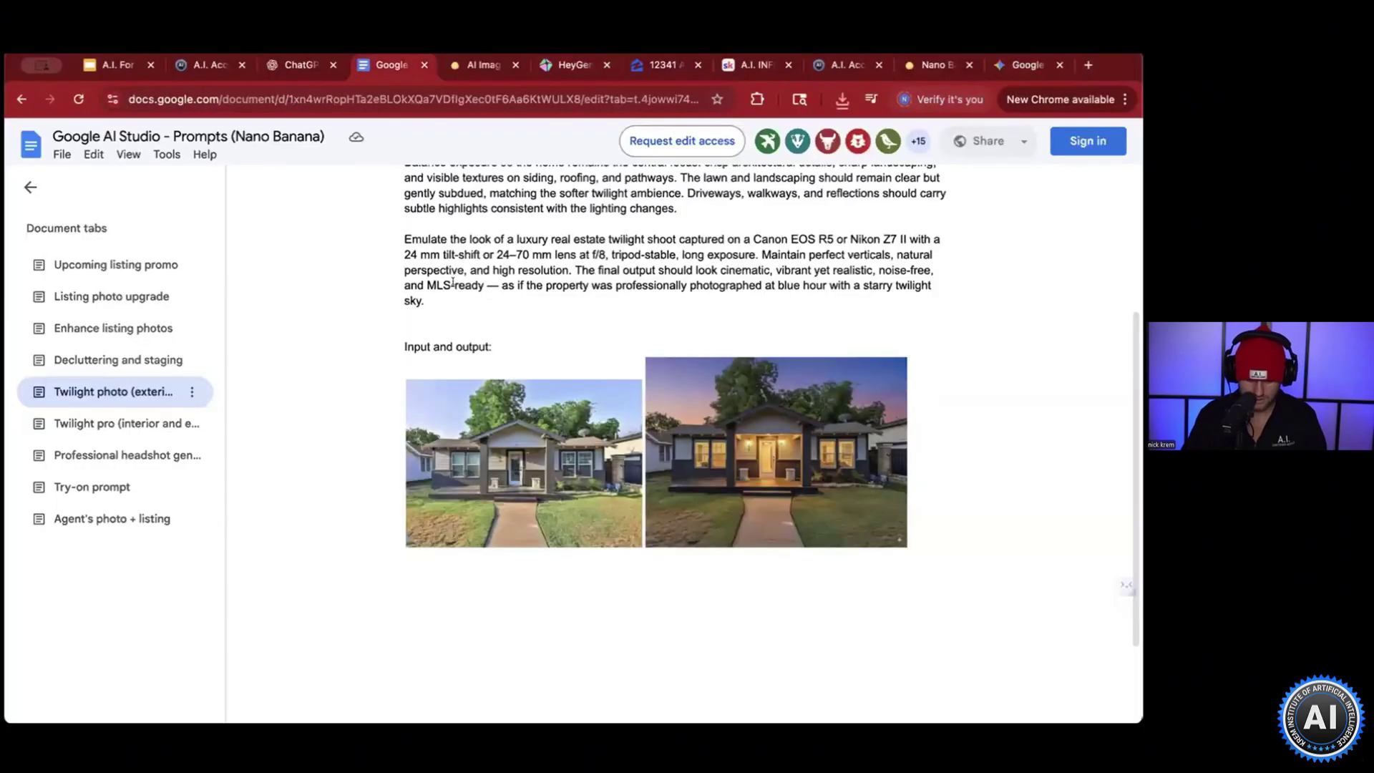
# Step: Select the four paragraphs of the twilight exterior prompt in Google Docs, then return to Gemini
pyautogui.scroll(3, 452, 282)
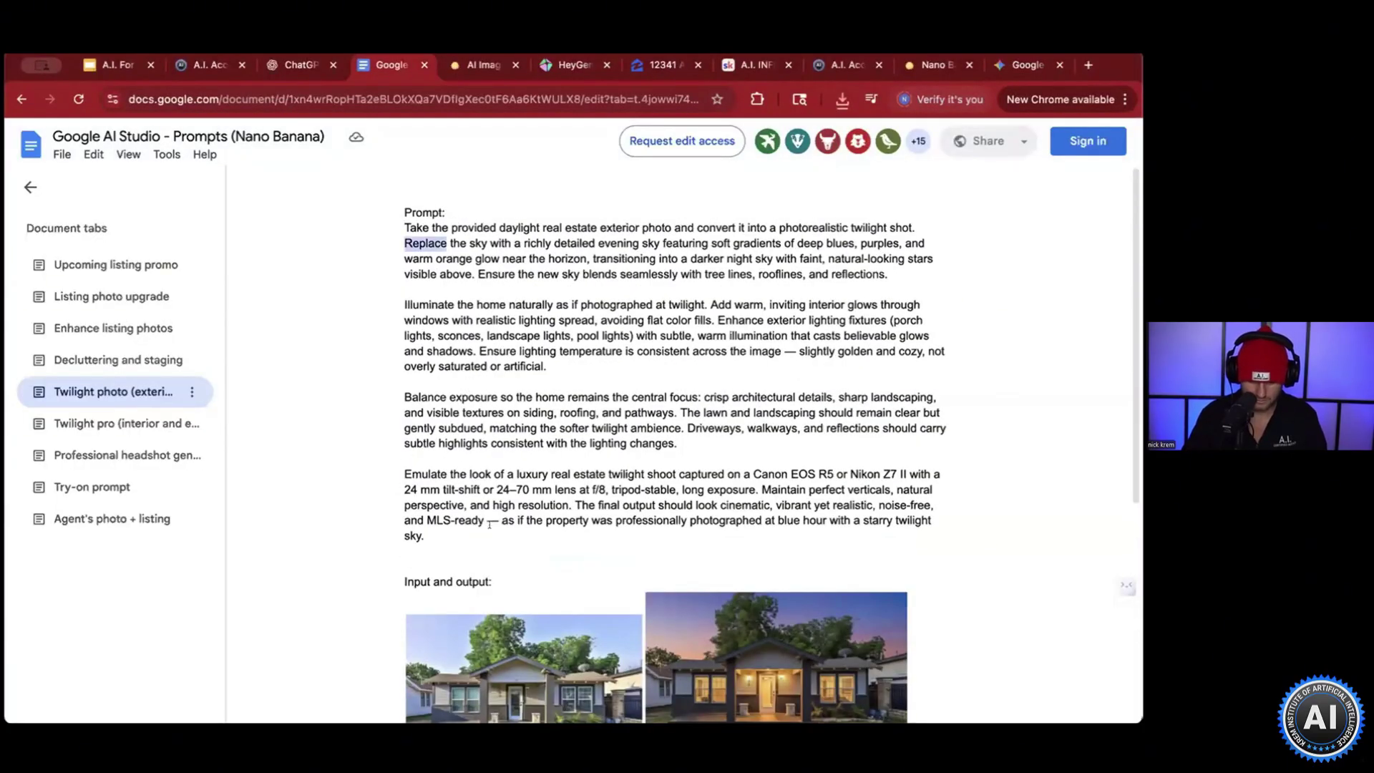
pyautogui.moveTo(404, 228); pyautogui.dragTo(424, 536)
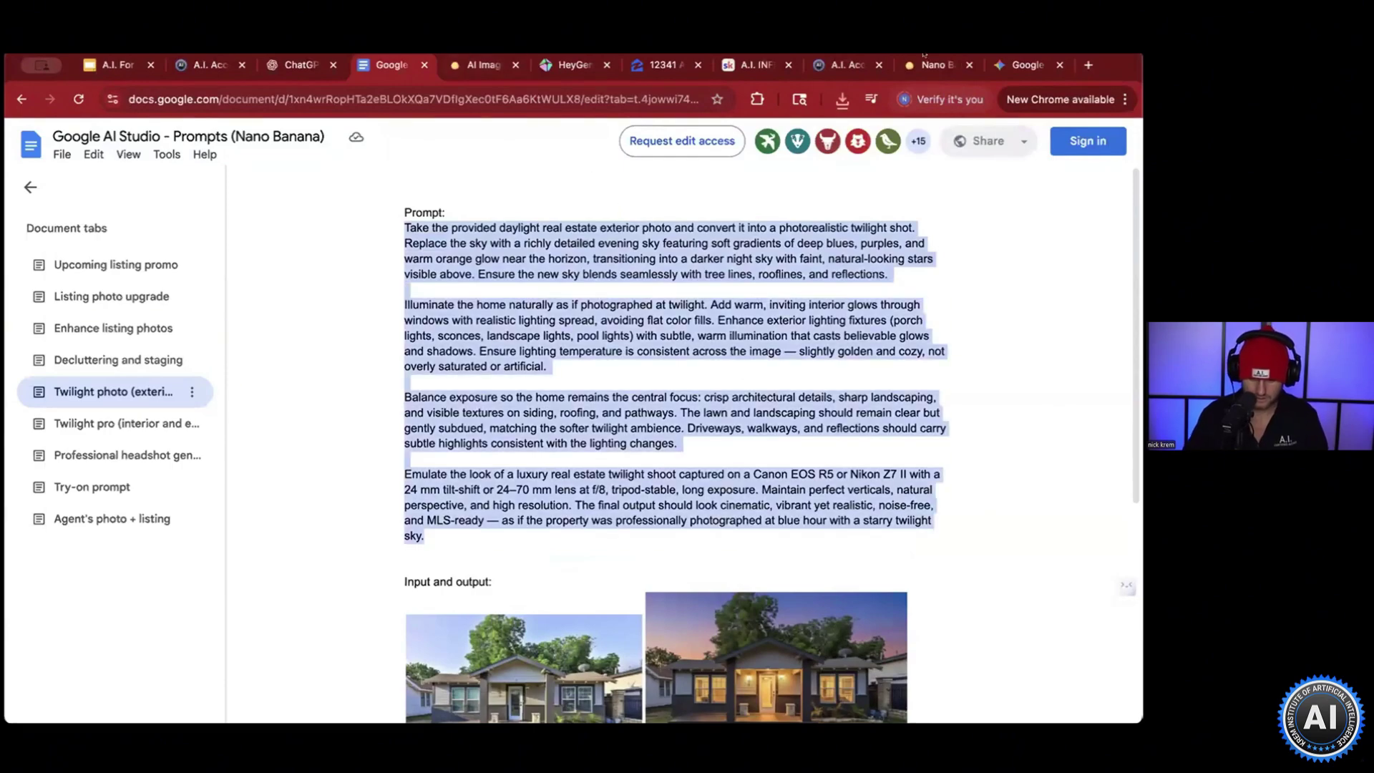
pyautogui.click(999, 66)
# Step: Send the house photo with the twilight prompt in Gemini to get a dusk-sky exterior
pyautogui.hotkey('ctrl', 'v')
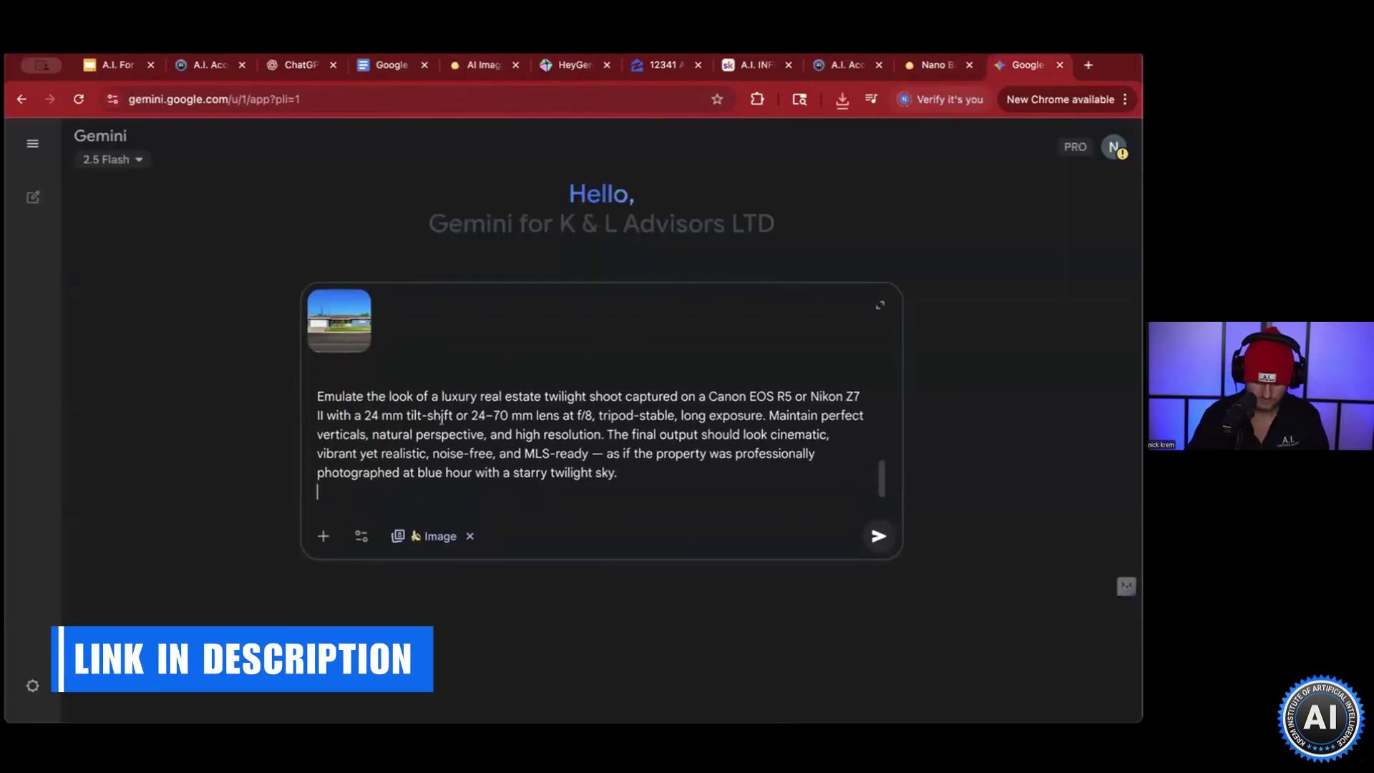
pyautogui.scroll(-5, 441, 420)
pyautogui.press('Return')
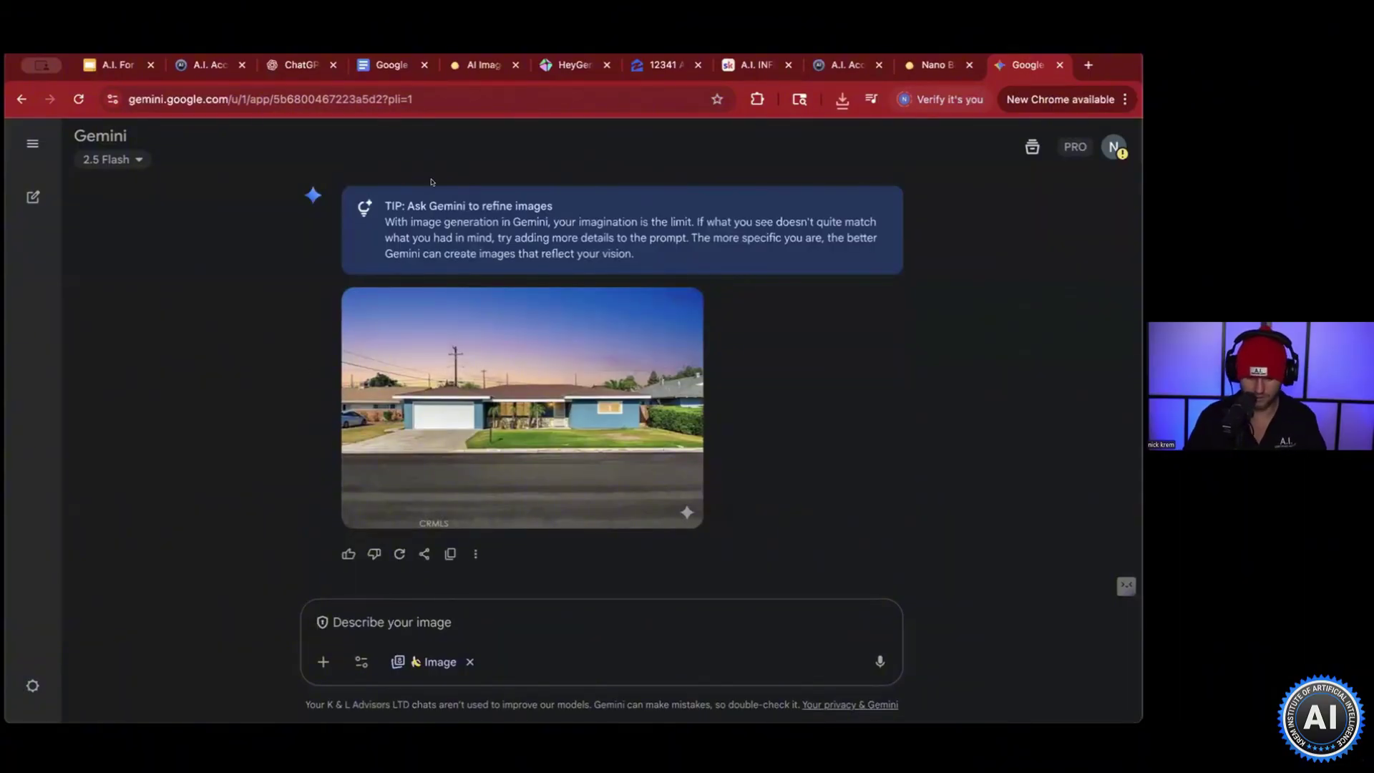
pyautogui.click(391, 65)
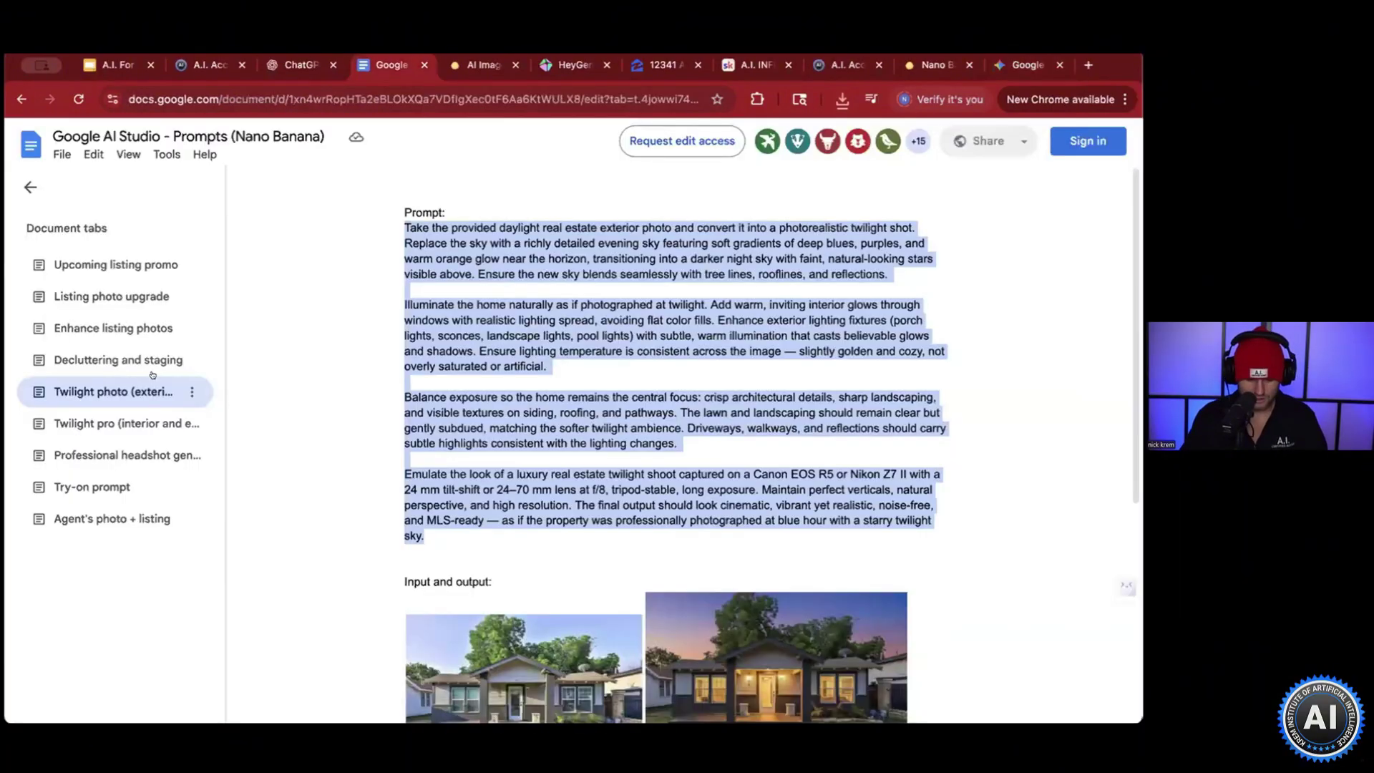
# Step: Browse the Professional headshot and Try-on prompt examples, then view the Agent's photo + listing prompt
pyautogui.click(114, 454)
pyautogui.scroll(-10, 458, 441)
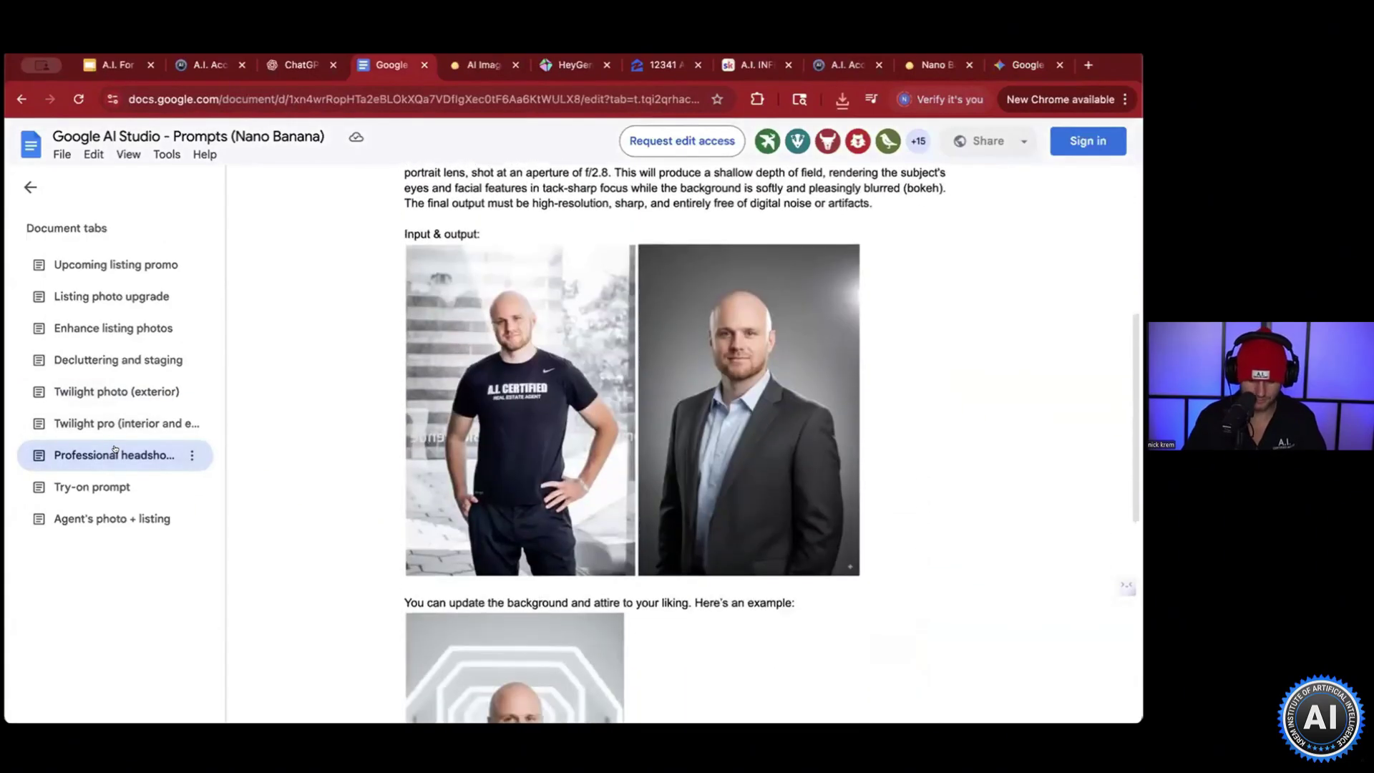
pyautogui.scroll(-2, 458, 440)
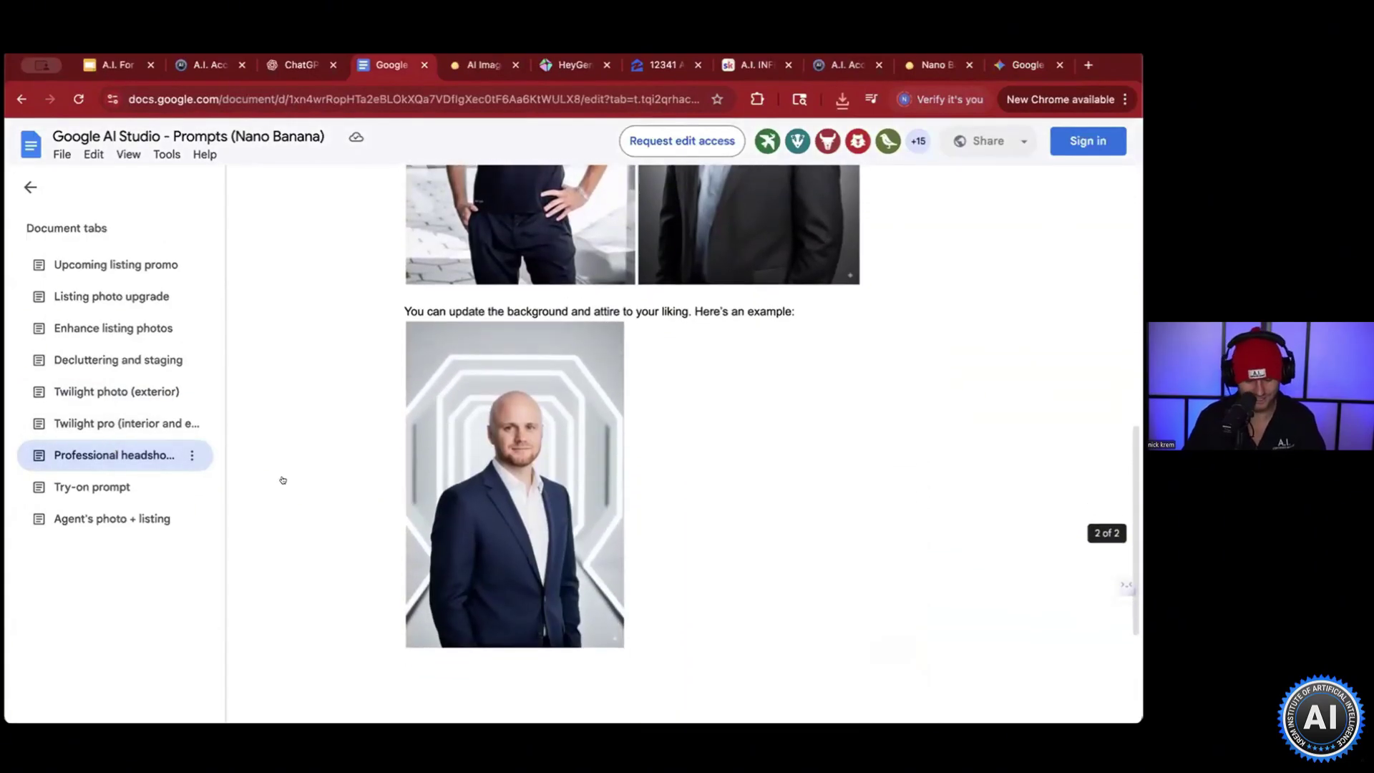
pyautogui.click(107, 486)
pyautogui.scroll(-5, 552, 283)
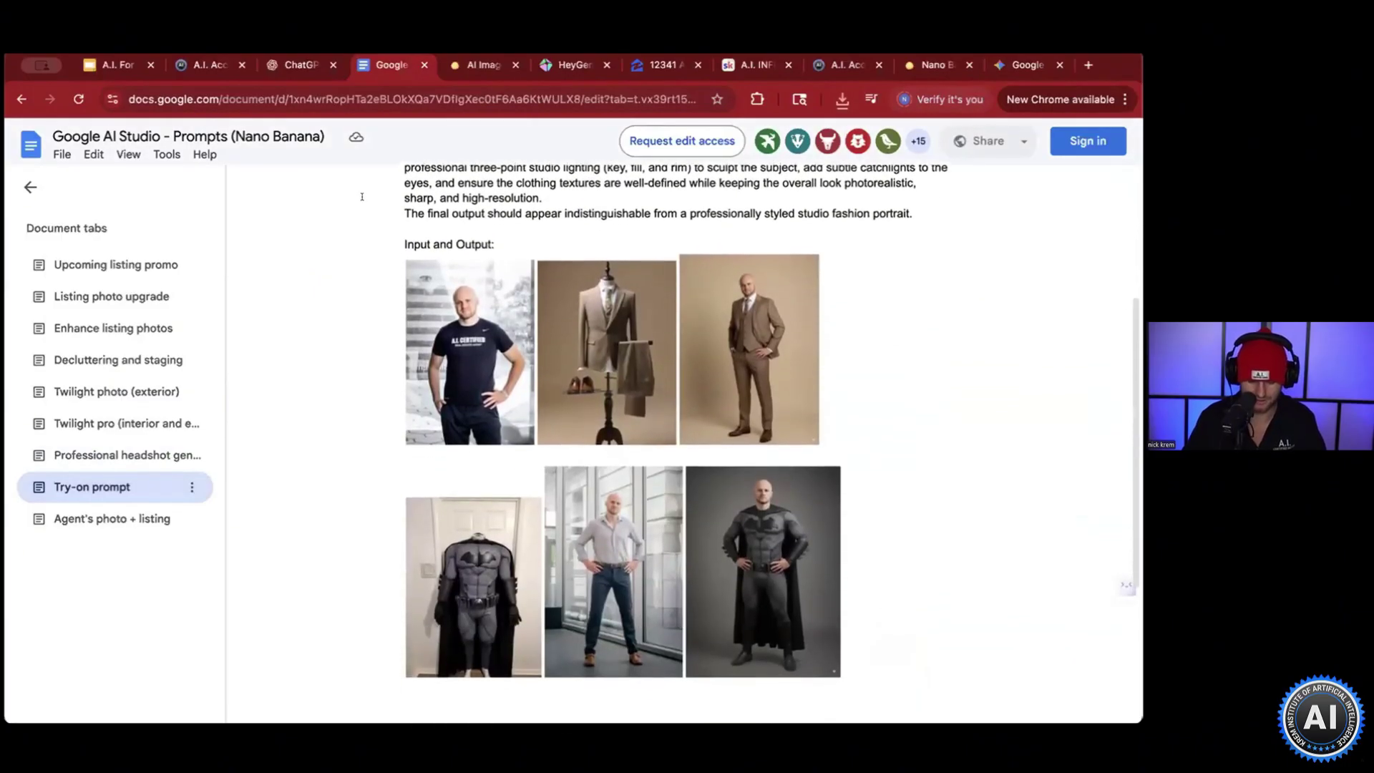
pyautogui.scroll(-2, 644, 372)
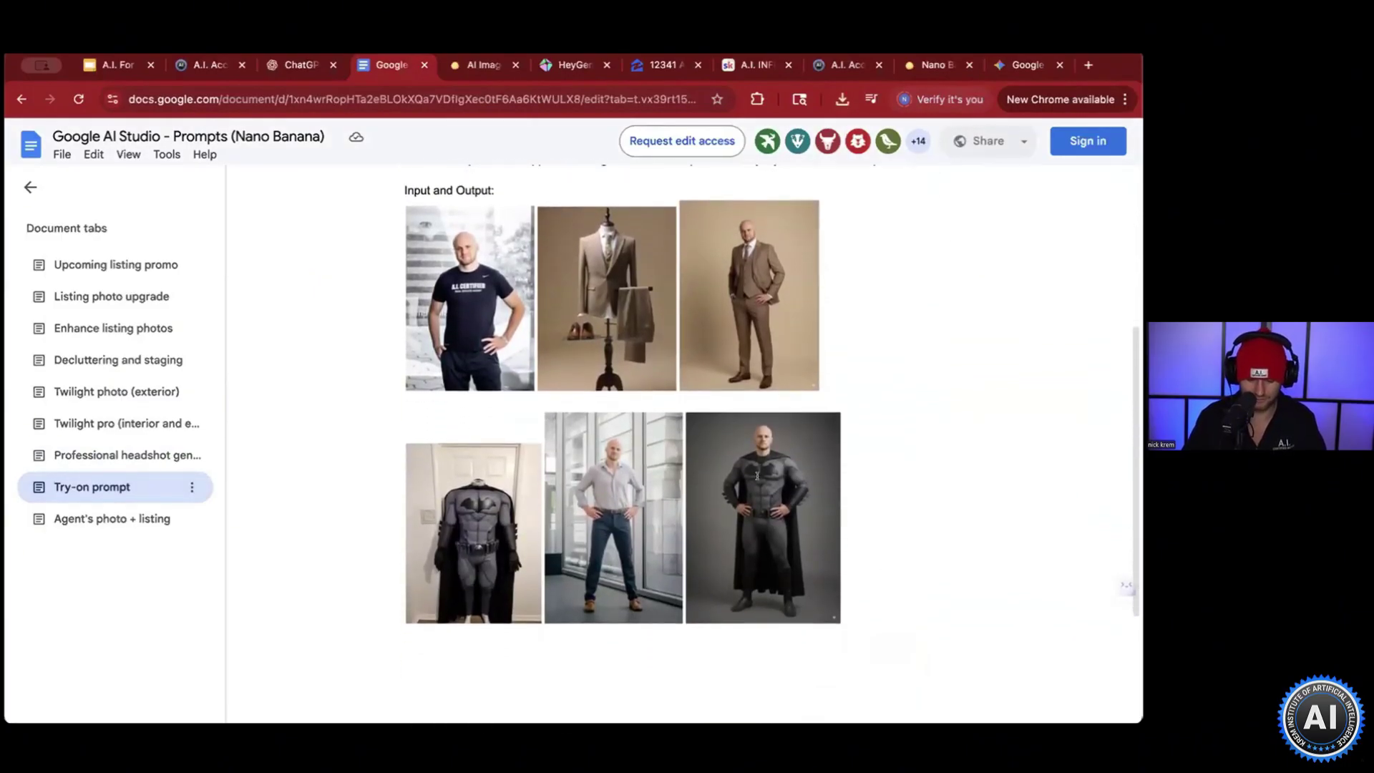
pyautogui.click(102, 526)
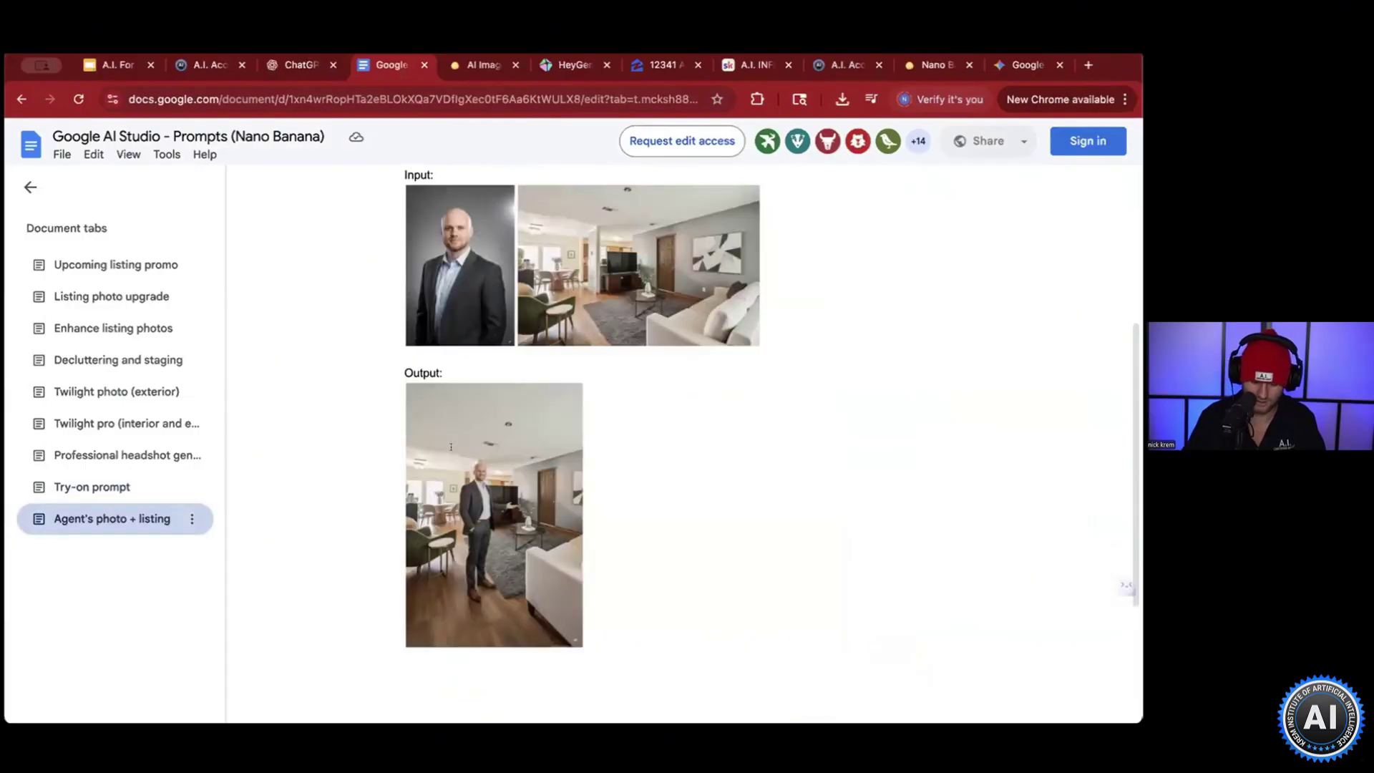
pyautogui.scroll(5, 479, 411)
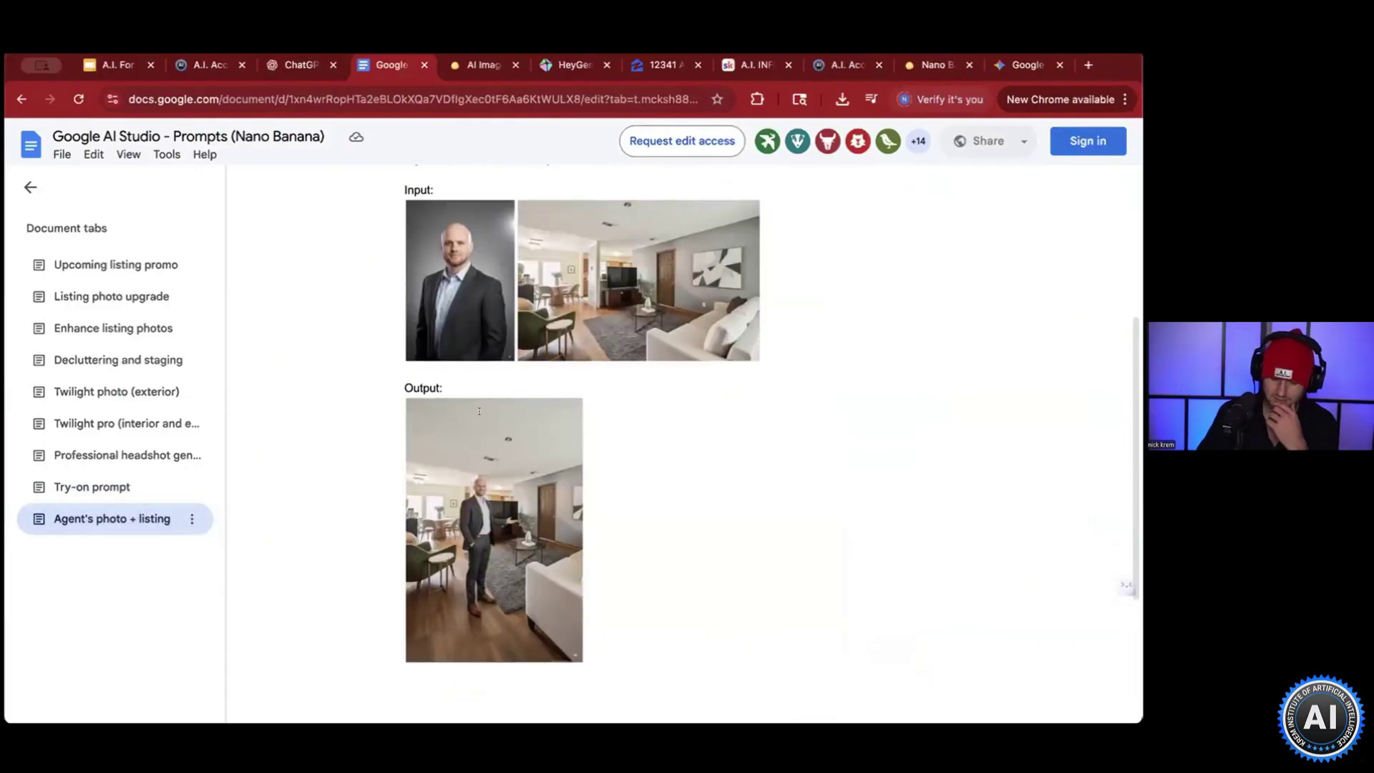